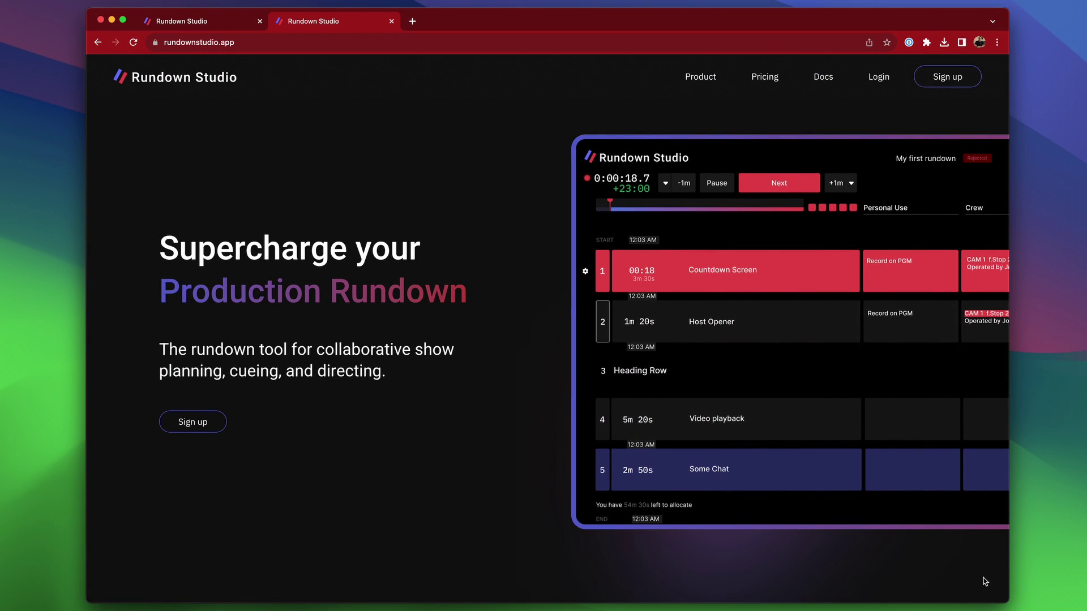
Scroll the rundownstudio.app homepage past the feature cards to the Fully customizable section.
scroll(680, 509, "down", 10)
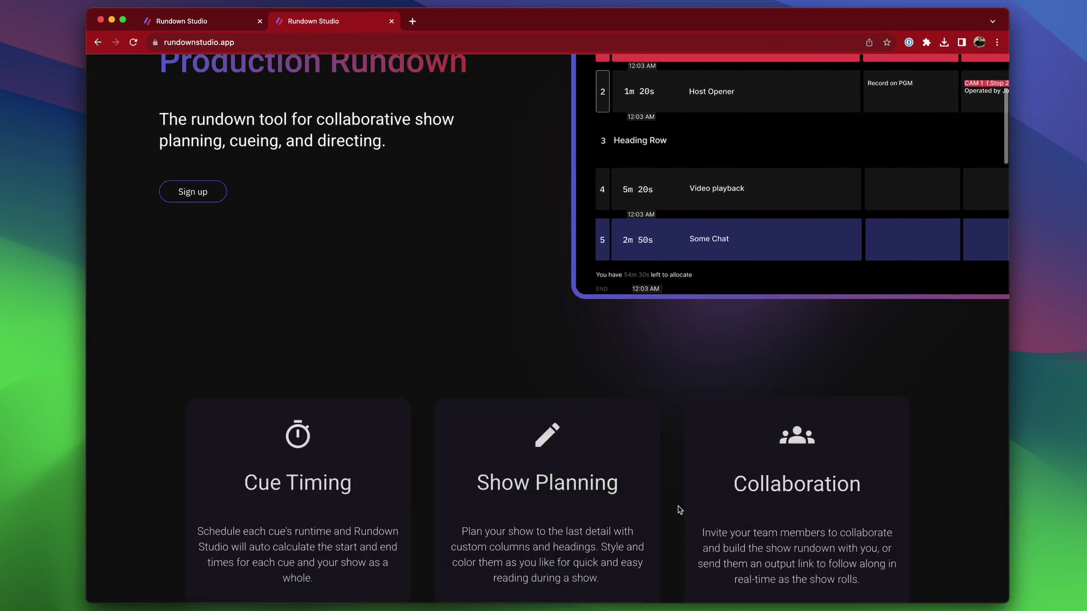
scroll(680, 509, "down", 9)
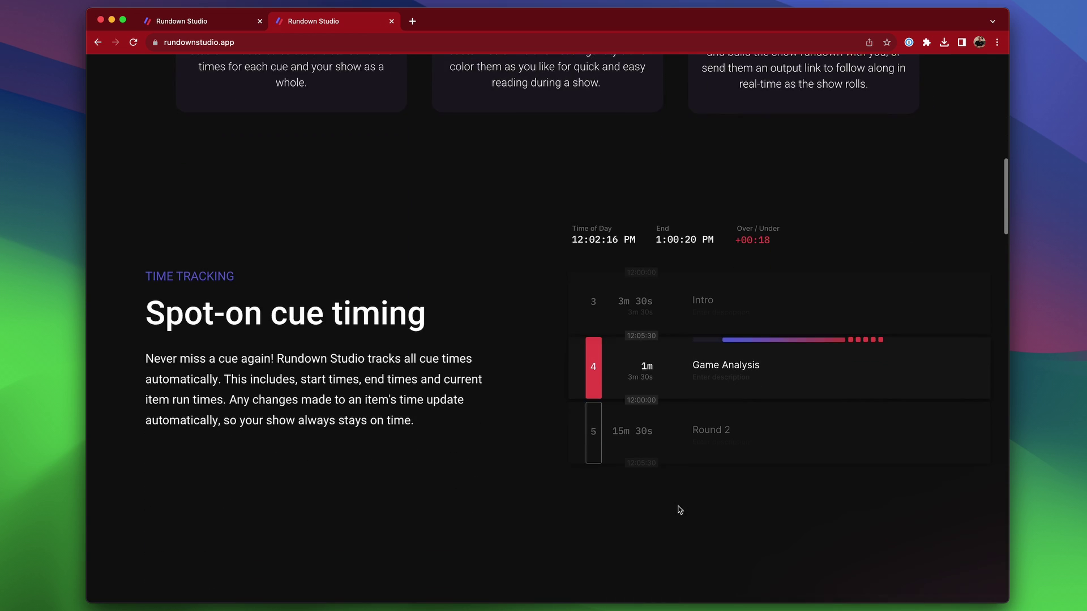
scroll(679, 509, "down", 10)
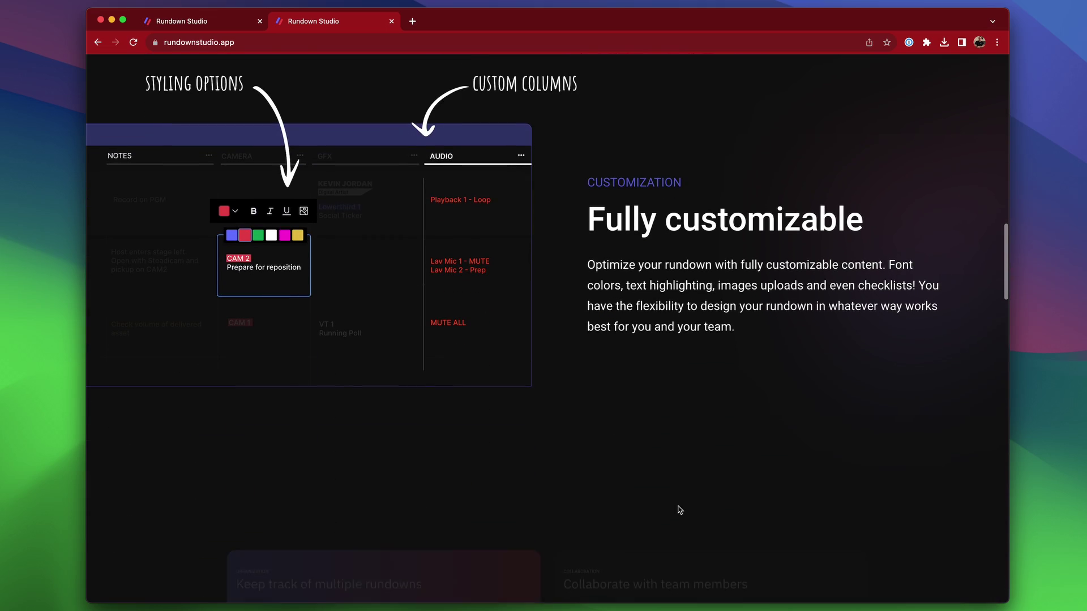
scroll(680, 509, "down", 7)
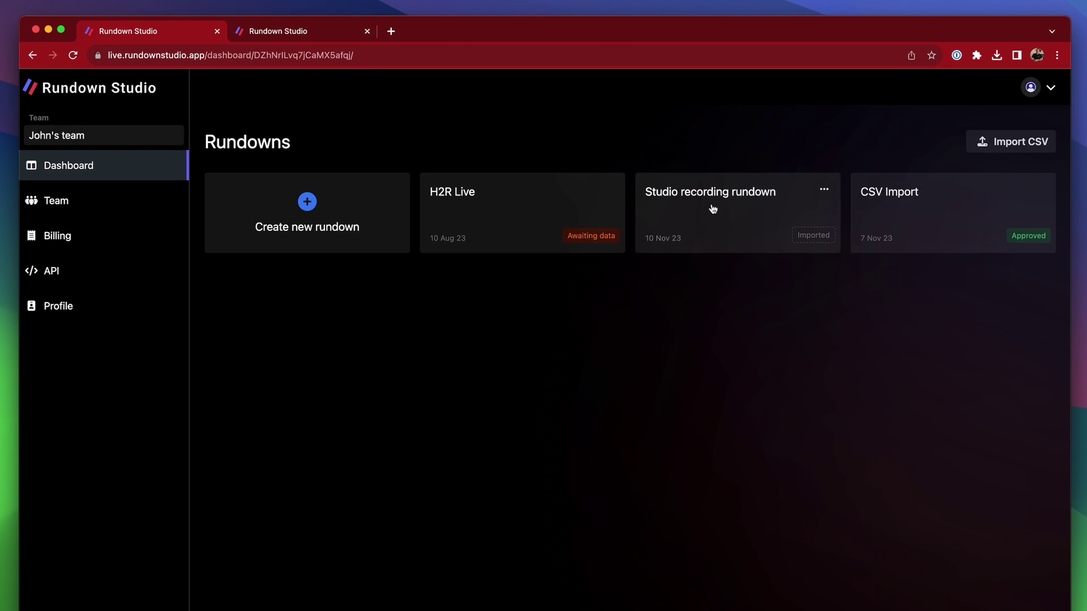
Open the CSV Import rundown and set Panel Discussion #1's duration to 25 minutes.
left_click(943, 218)
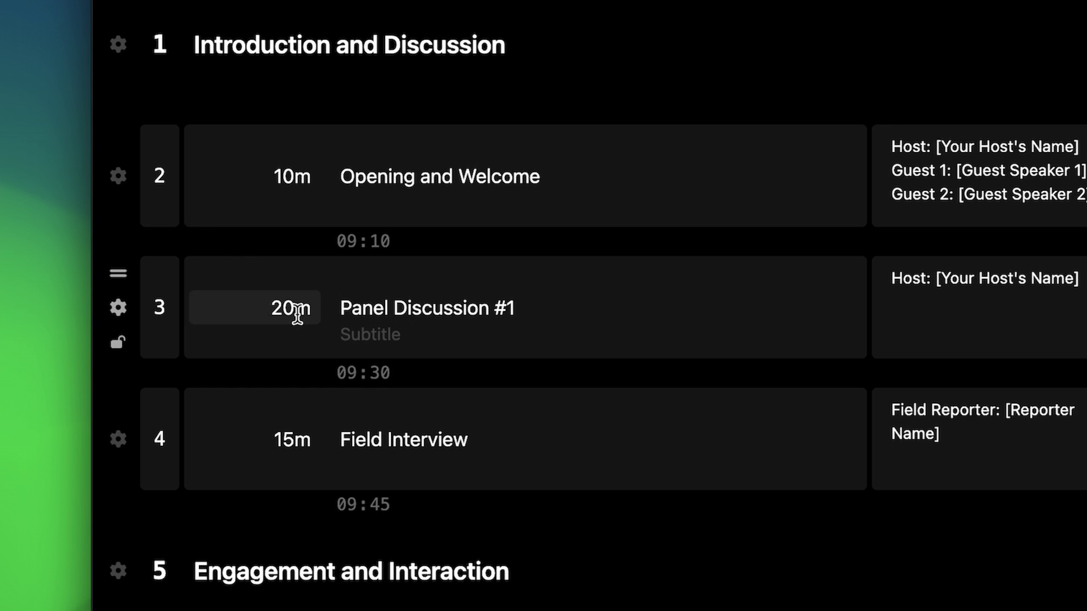
left_click(190, 415)
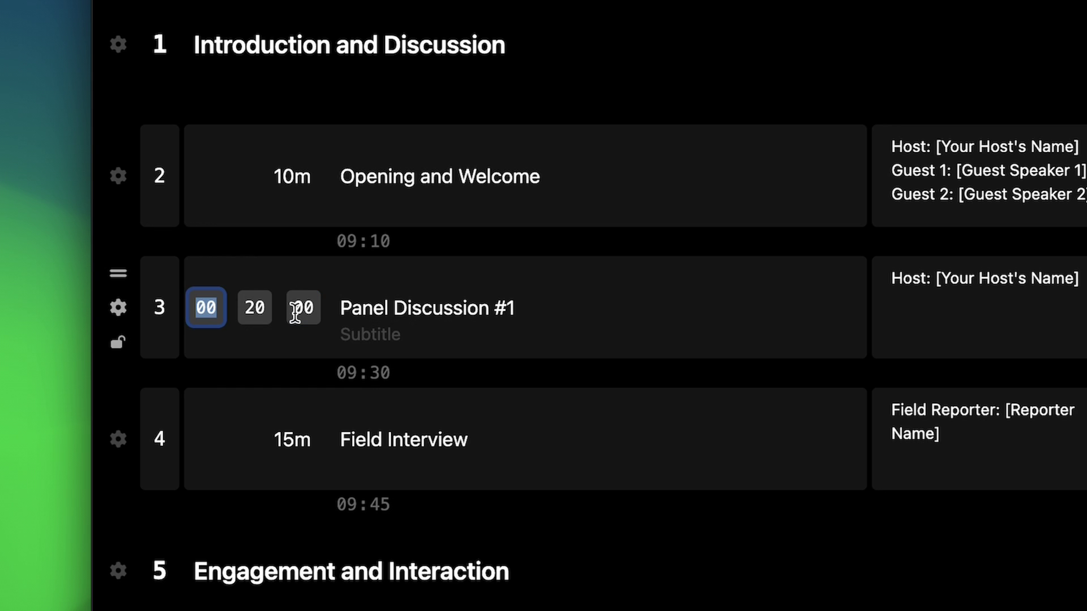
key("Tab")
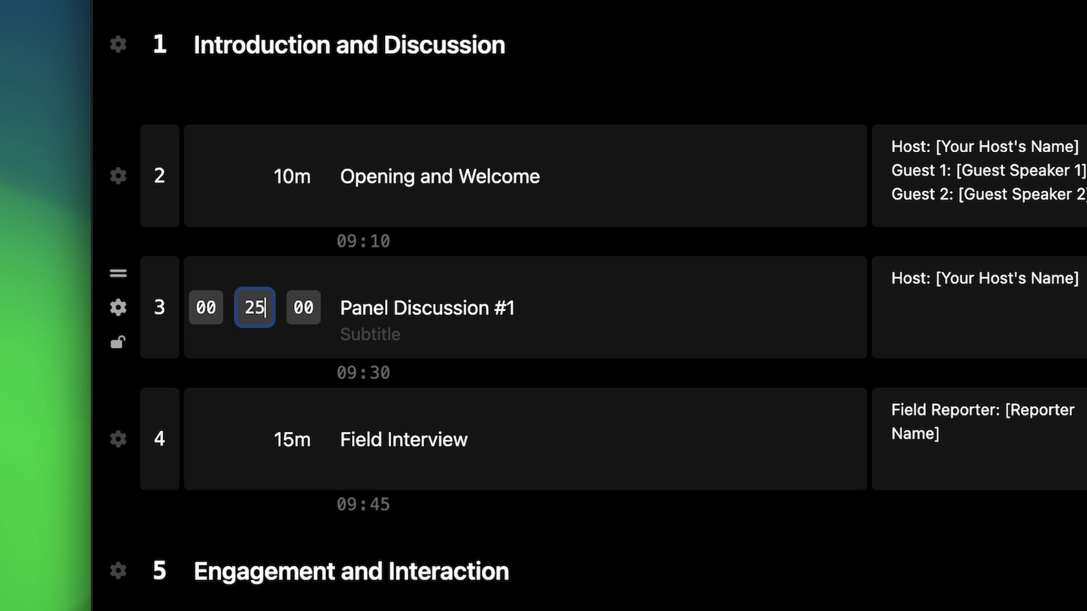
key("Return")
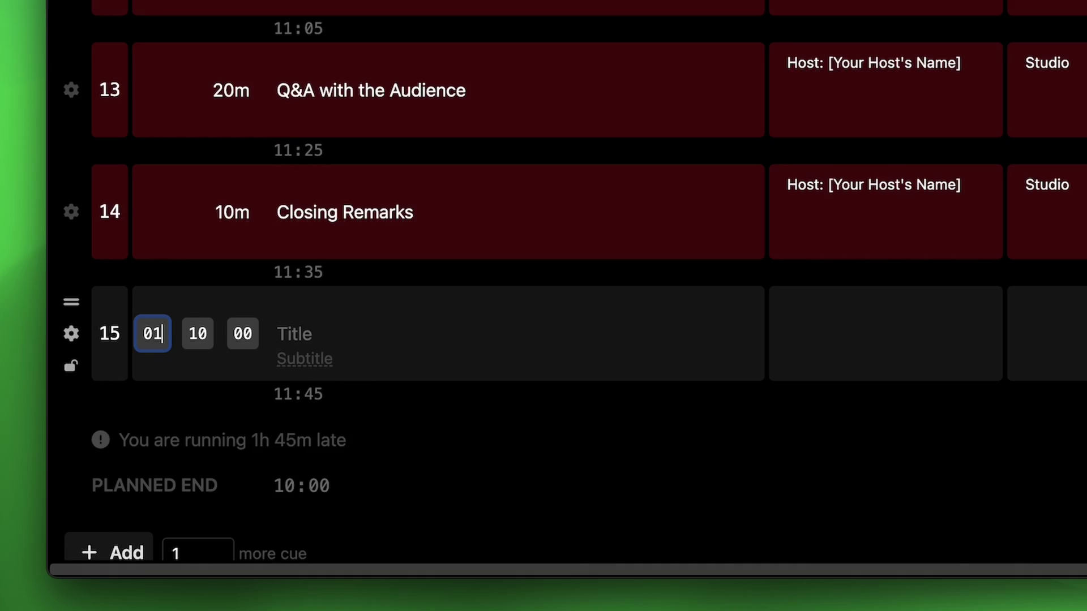
Title the new 1h cue 'Post-show party', subtitle 'Everyone is invited!', note 'Hosts to prepare some words'.
key("Tab")
key("Tab")
key("Tab")
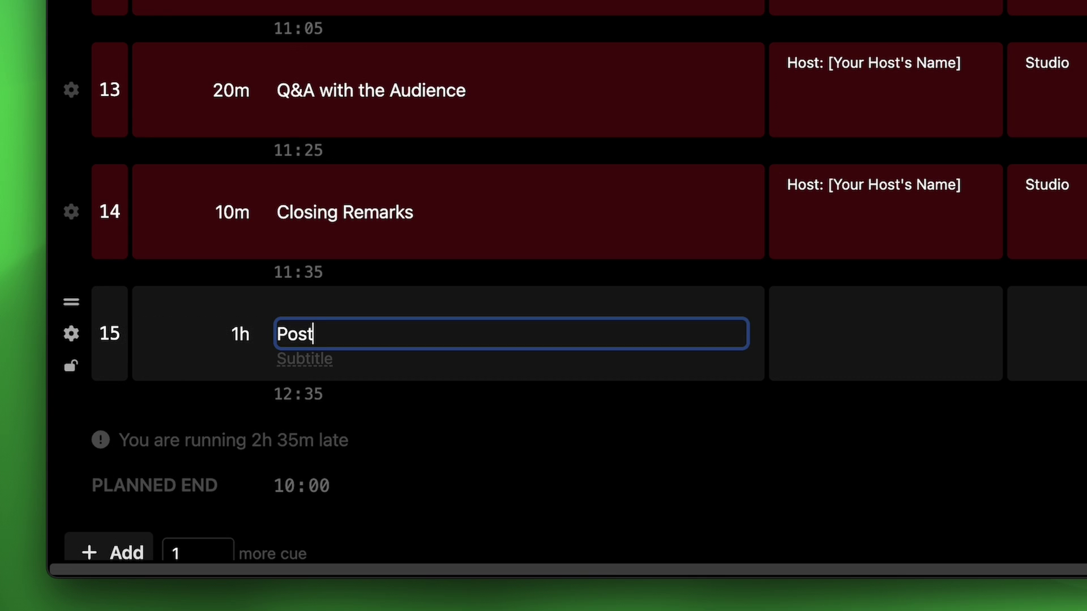
type("Post-show part")
type("y")
key("Tab")
type("Everyone is invited!")
key("Tab")
type("Hosts to prepare som")
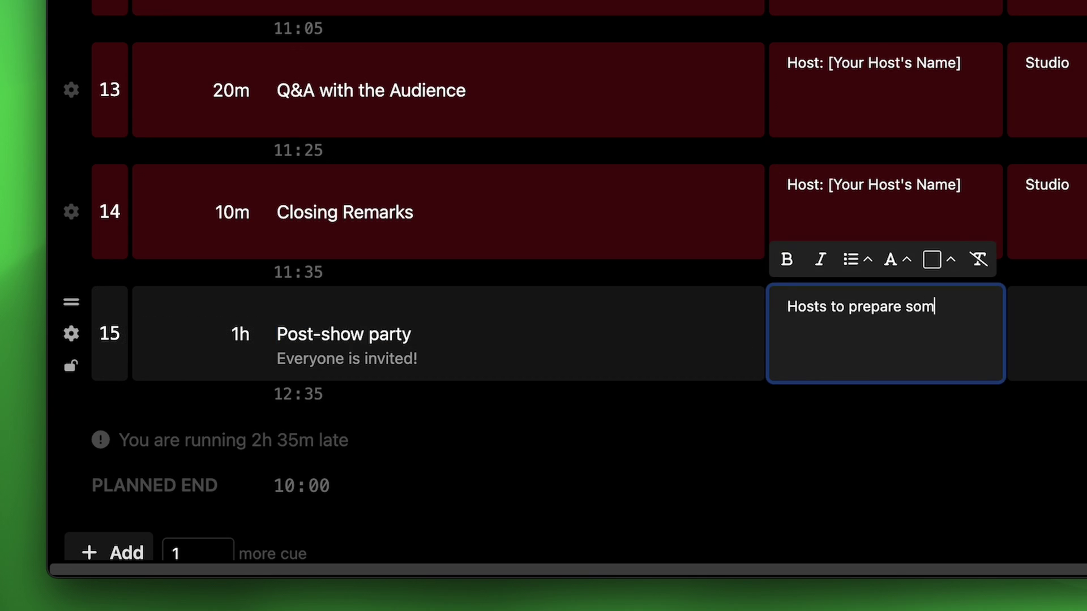
type("e words")
key("BackSpace")
Finish the host note, then bring up the spreadsheet's File > Download formats to save as CSV.
type("s of")
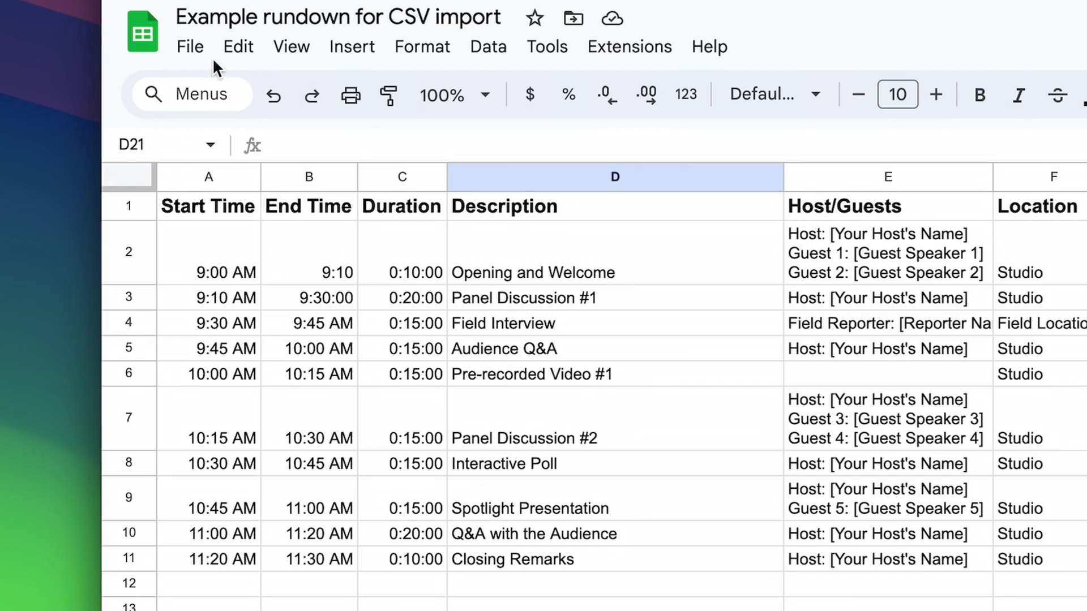
left_click(195, 48)
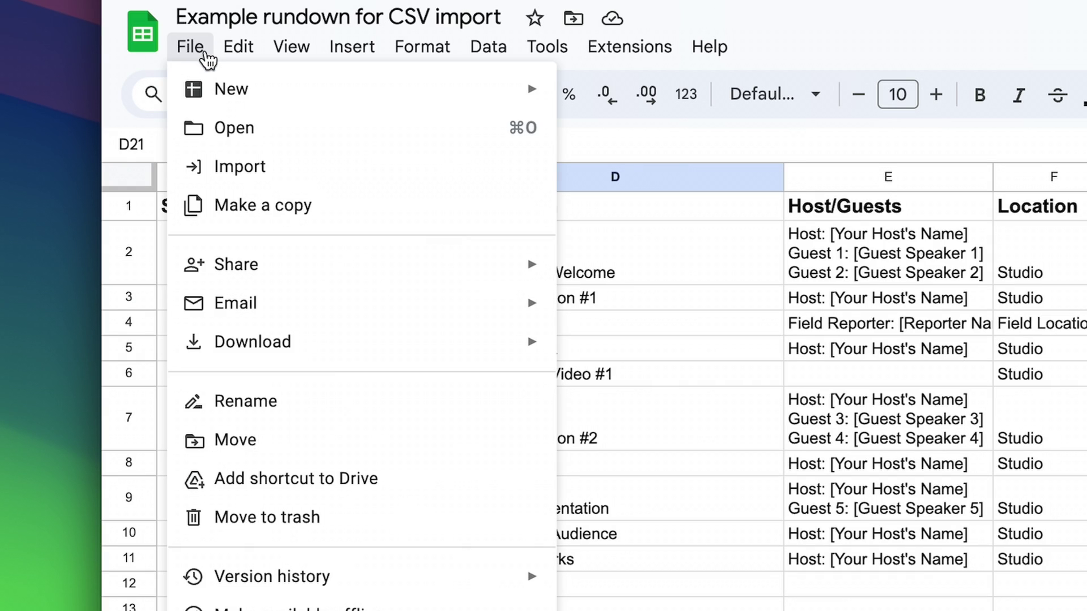
mouse_move(470, 355)
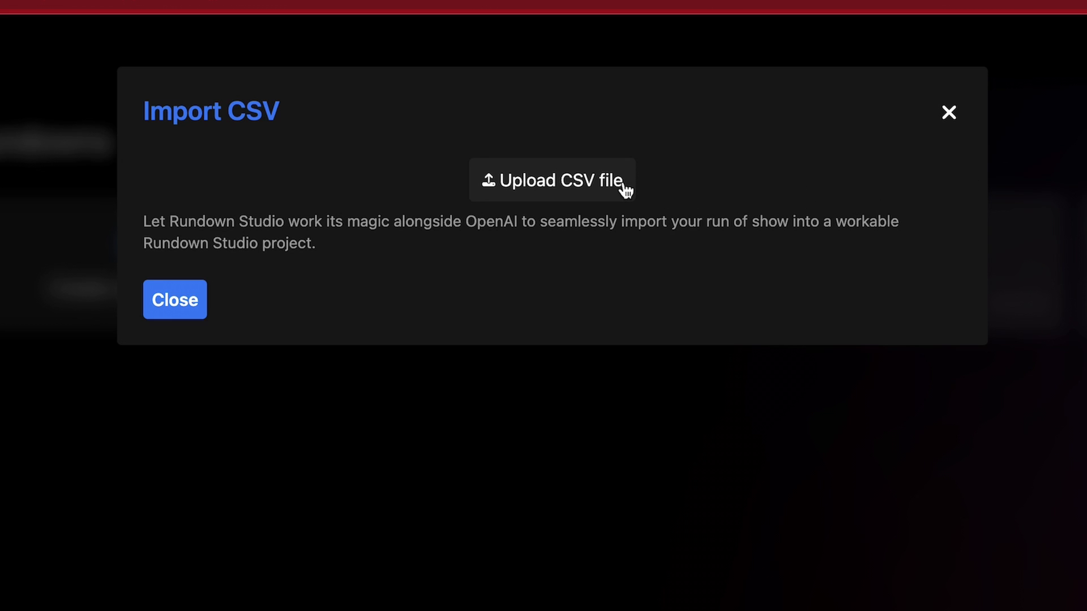
Upload Sheet1.csv from Downloads as a new rundown and review the imported cues.
left_click(623, 181)
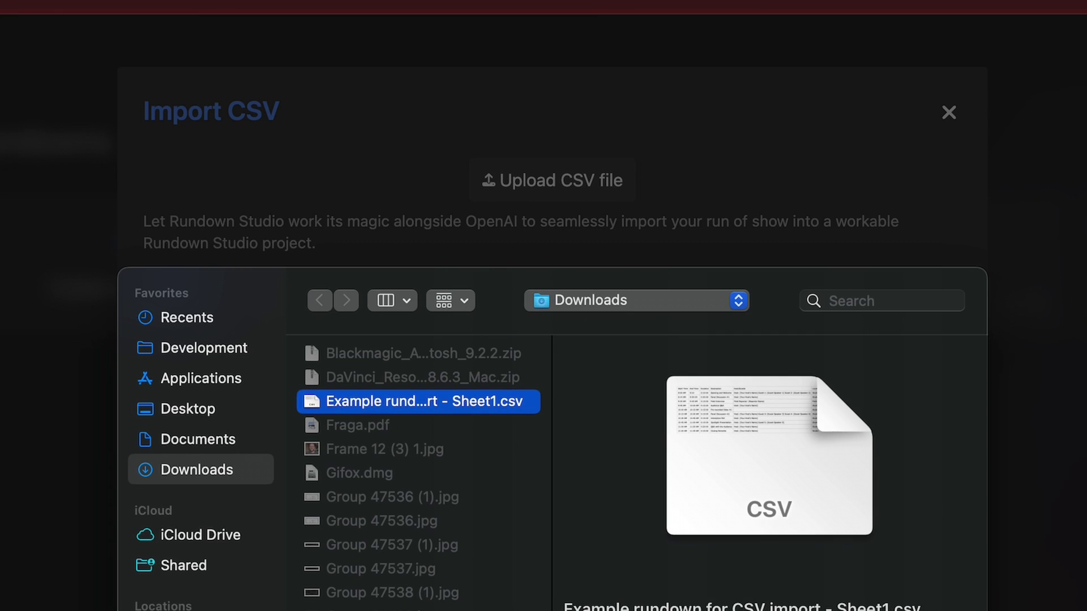
key("Return")
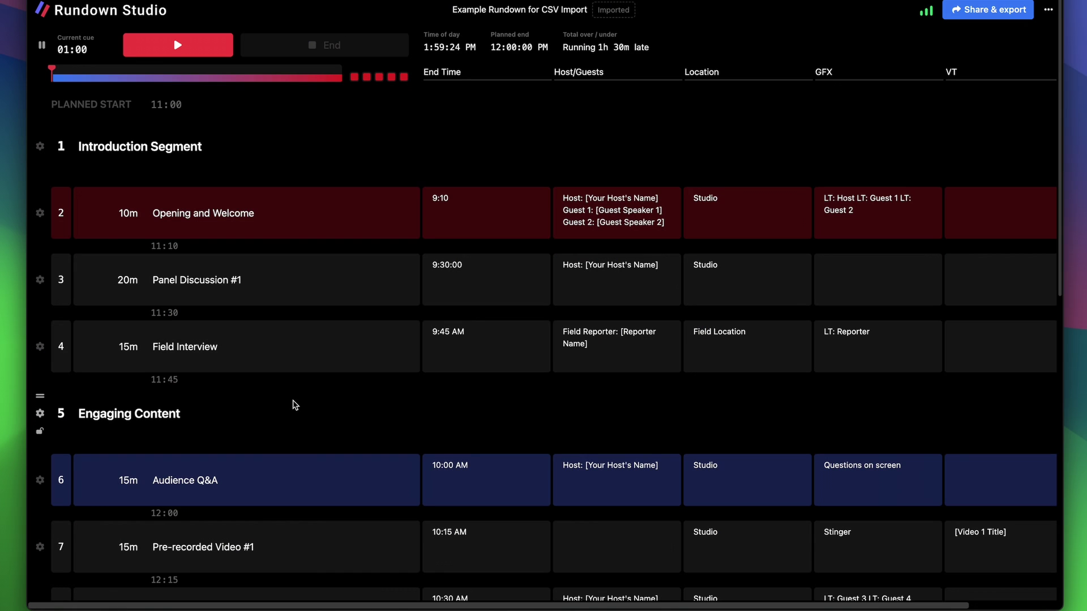
scroll(204, 467, "down", 2)
scroll(204, 467, "up", 1)
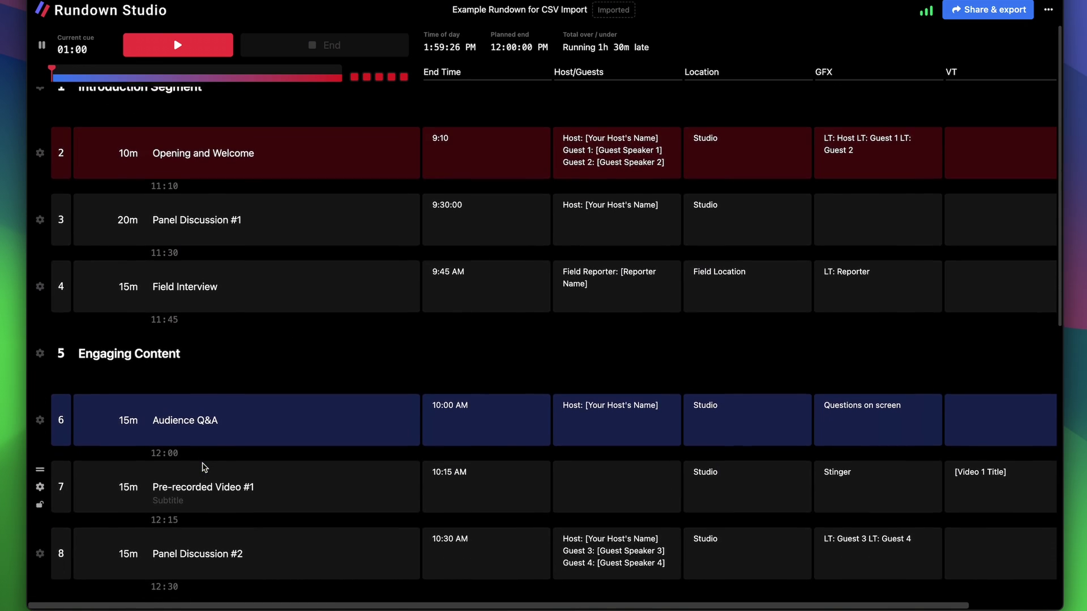
scroll(203, 468, "up", 1)
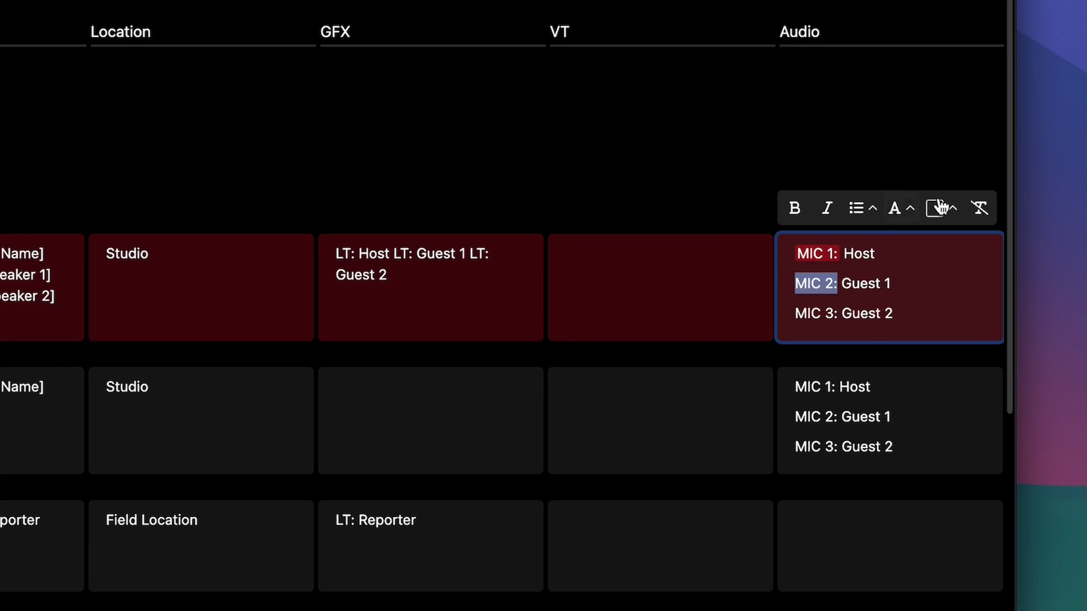
Highlight MIC 2 in purple and MIC 3 in blue in the first Audio cell.
left_click(933, 209)
left_click(881, 144)
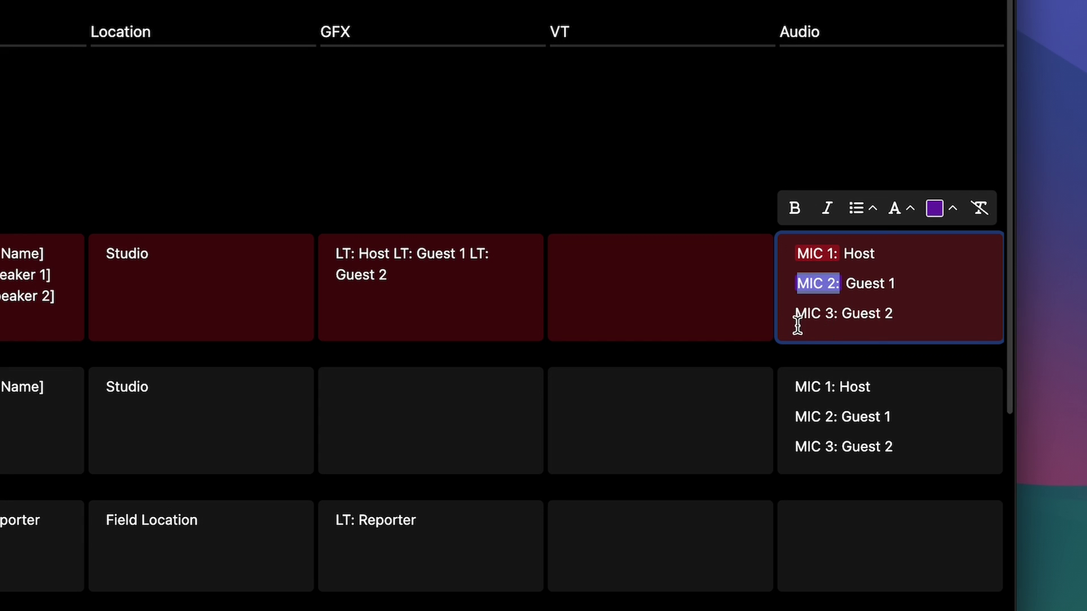
left_click_drag(795, 315, 834, 314)
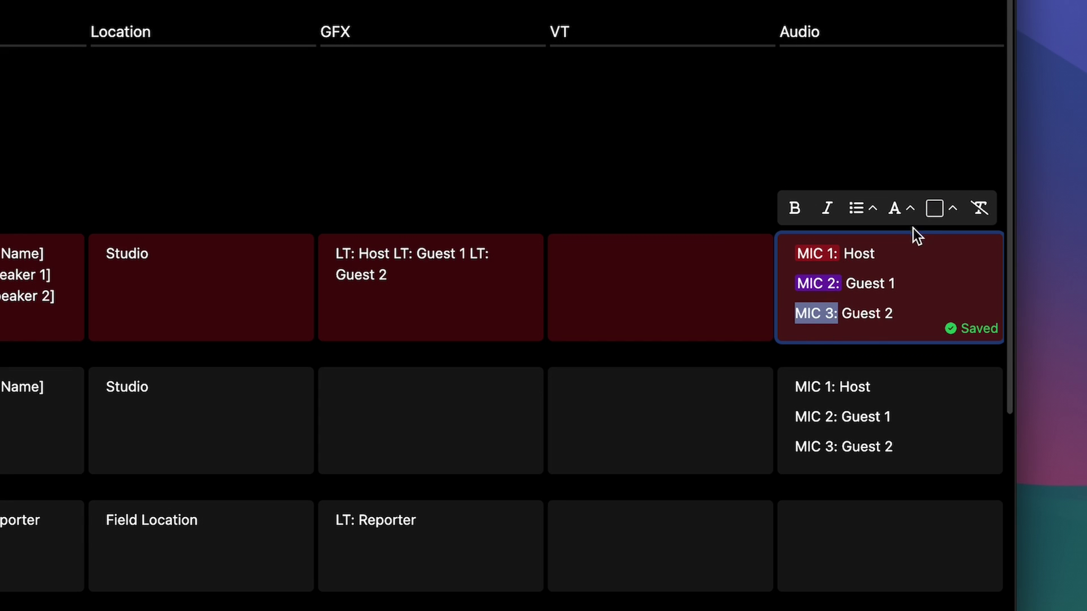
left_click(937, 211)
left_click(955, 145)
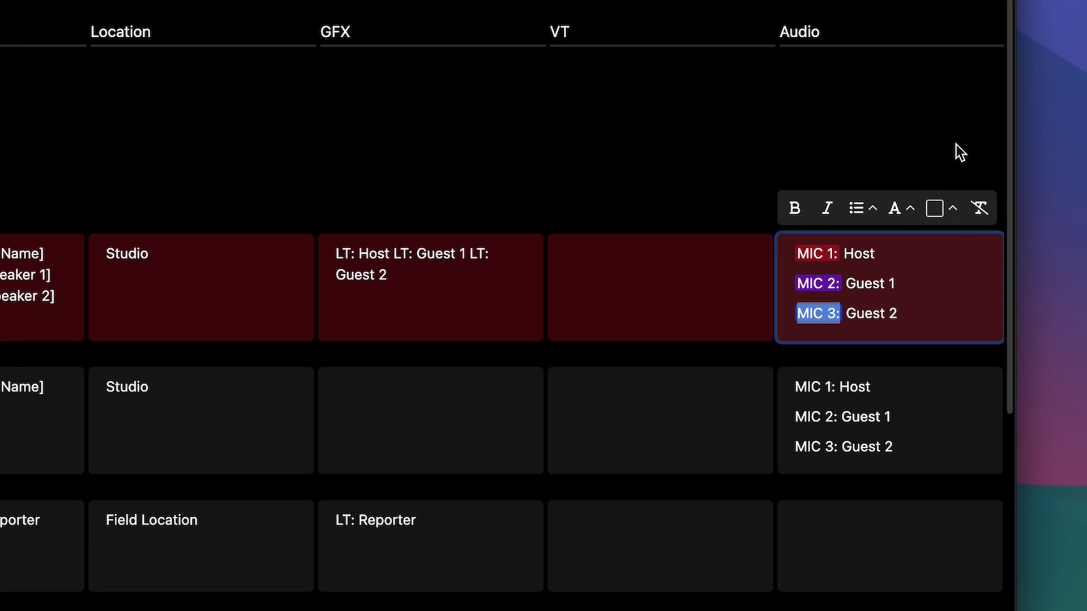
Copy the styled Audio notes over the next cue's Audio cell text.
key("ctrl+a")
key("ctrl+c")
left_click(910, 417)
key("ctrl+a")
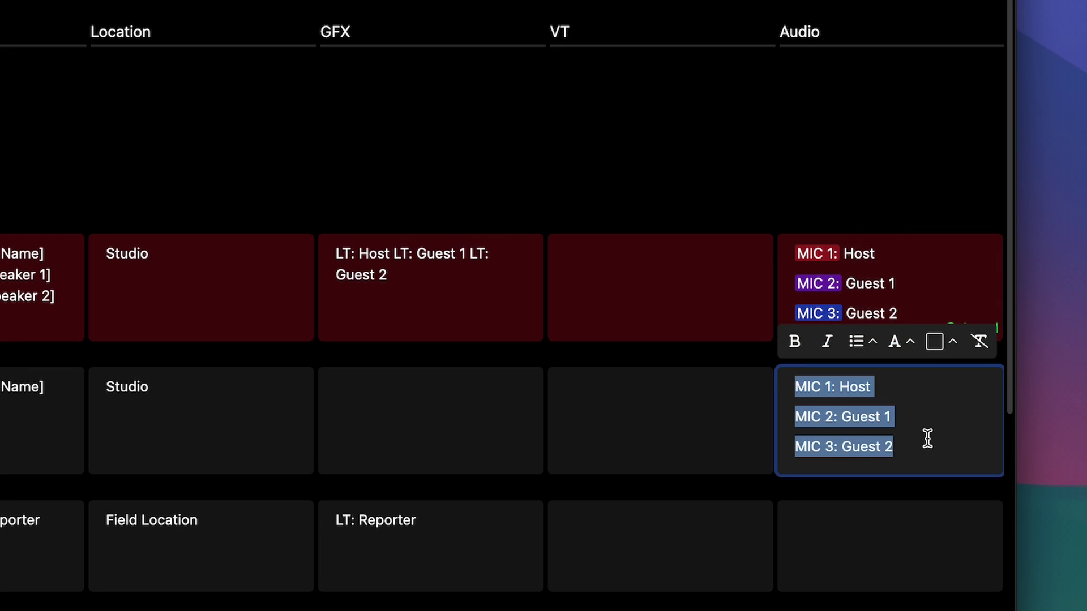
key("ctrl+v")
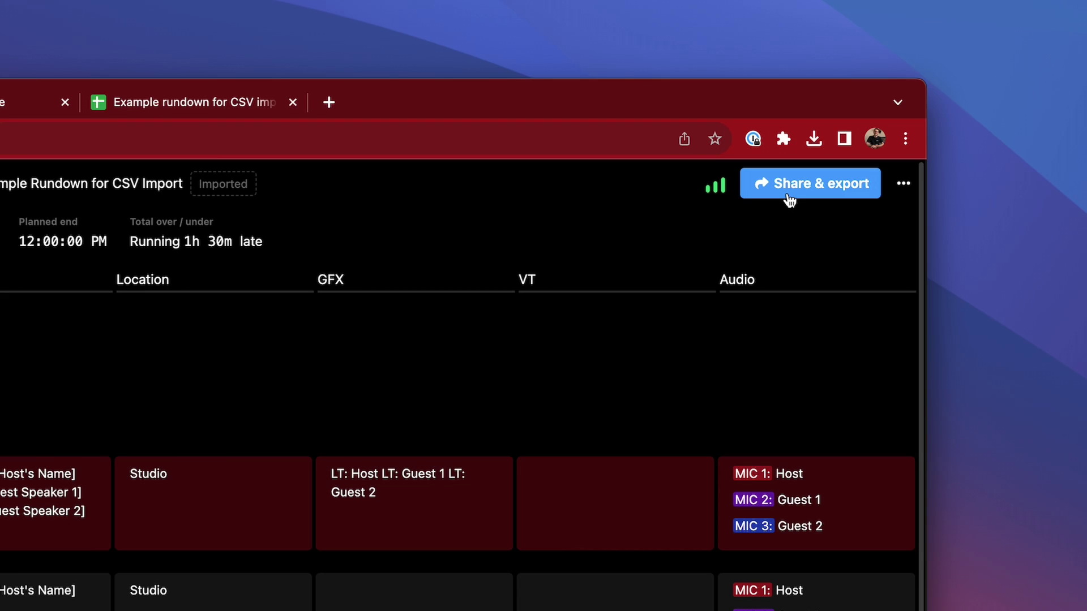
Hide the GFX and Audio columns on the share link and copy it.
left_click(790, 198)
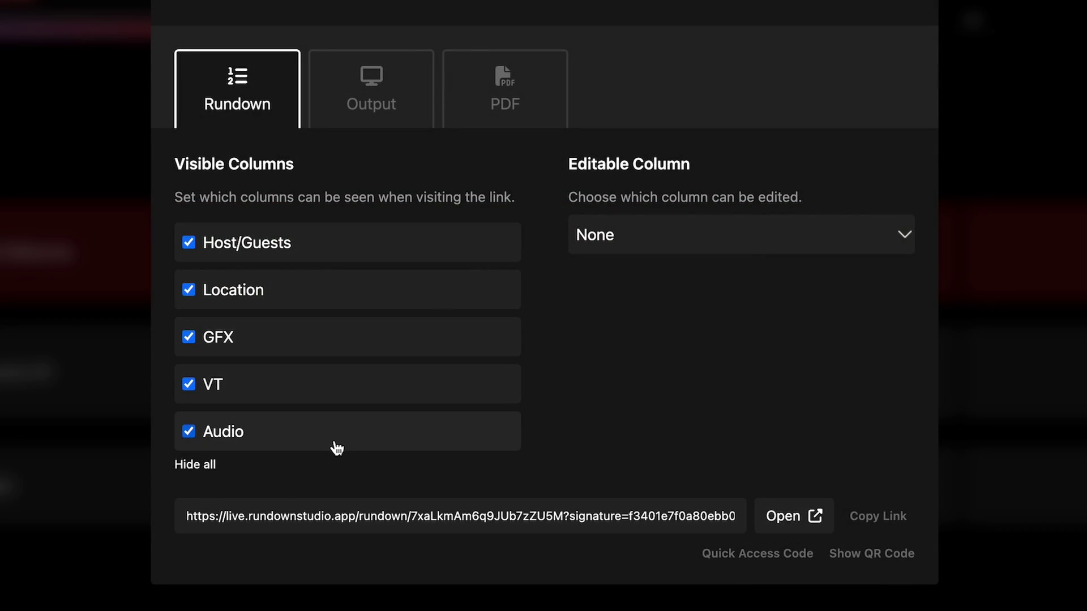
left_click(281, 346)
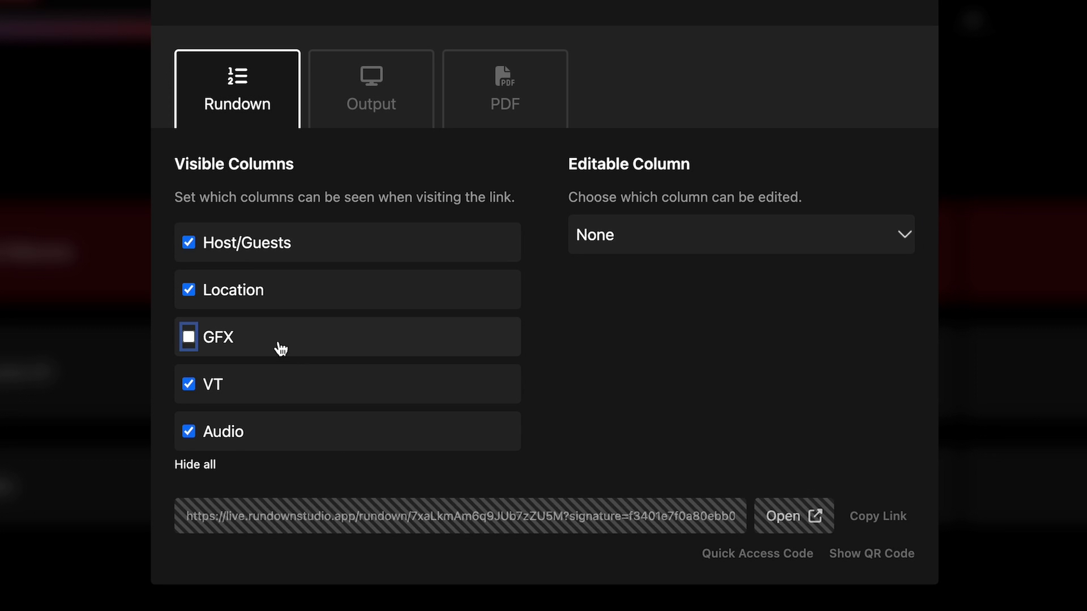
left_click(273, 447)
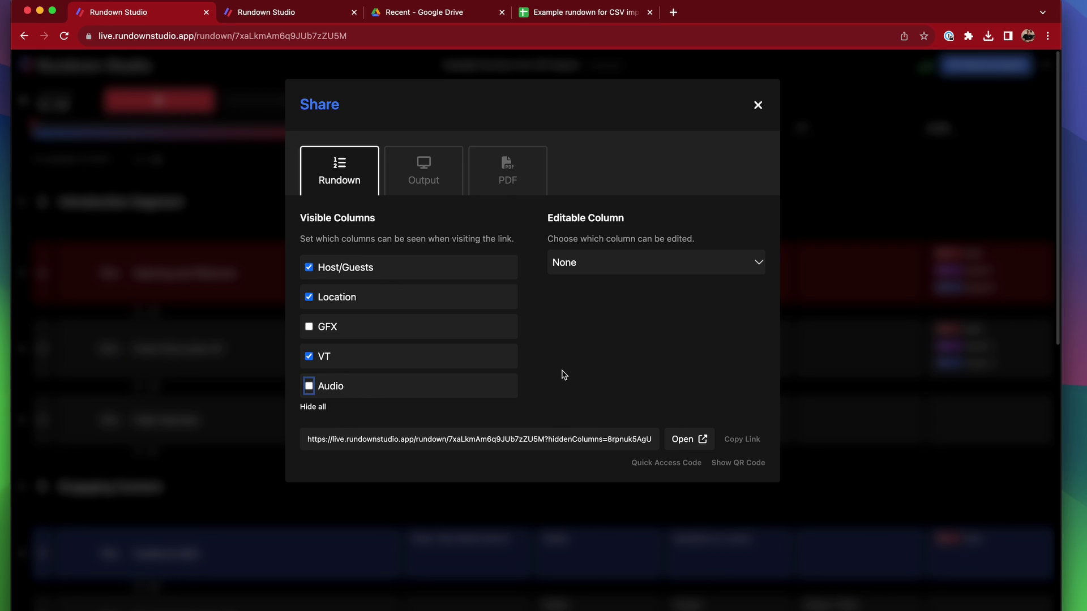
left_click(761, 441)
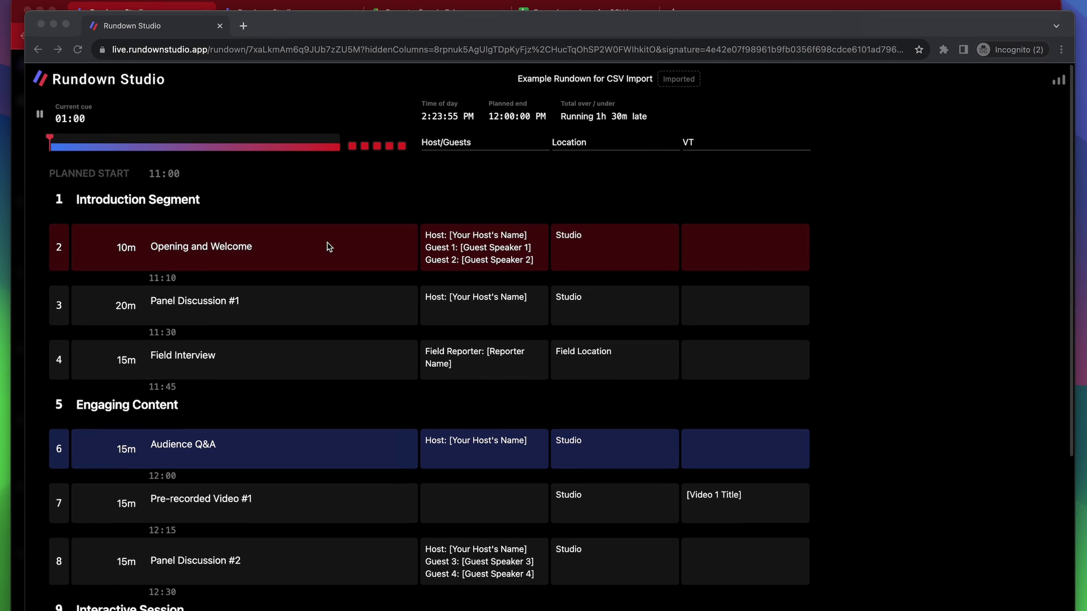
scroll(800, 184, "down", 6)
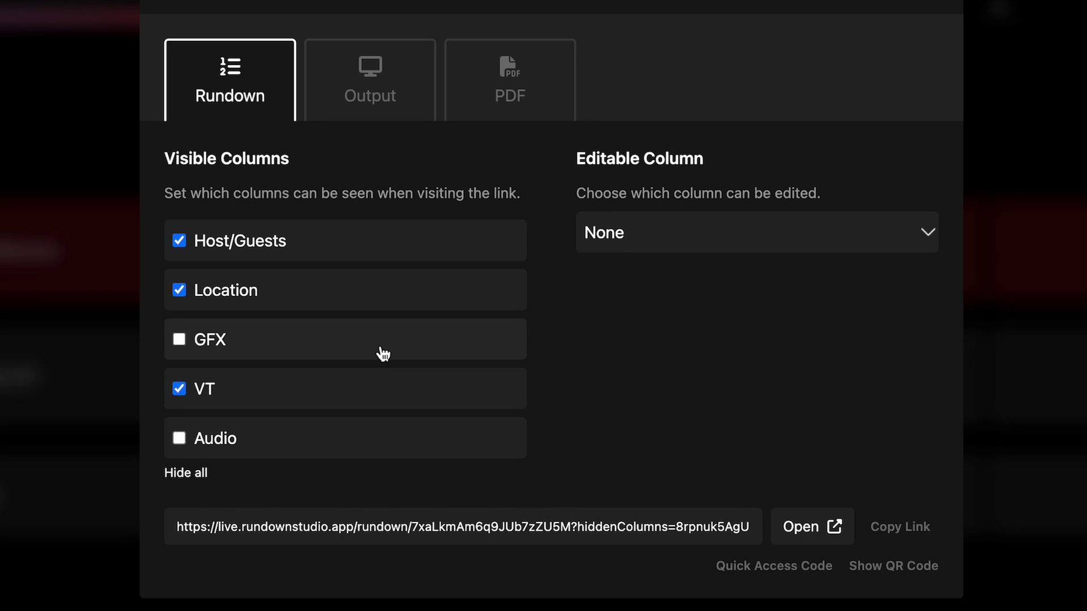
Show GFX on the share link, make it the editable column, and load the link privately.
left_click(381, 350)
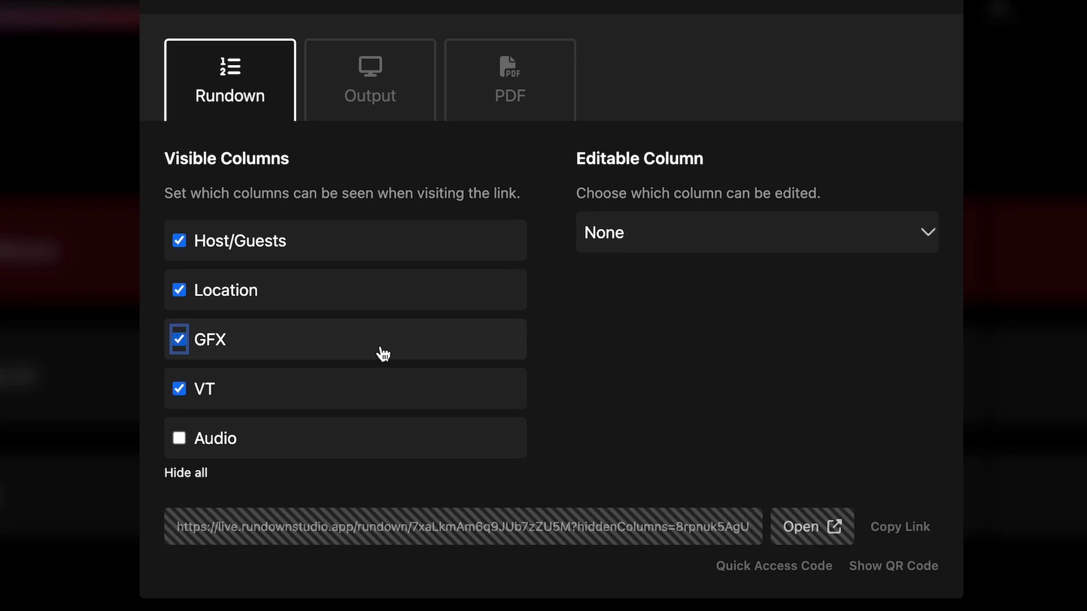
left_click(725, 232)
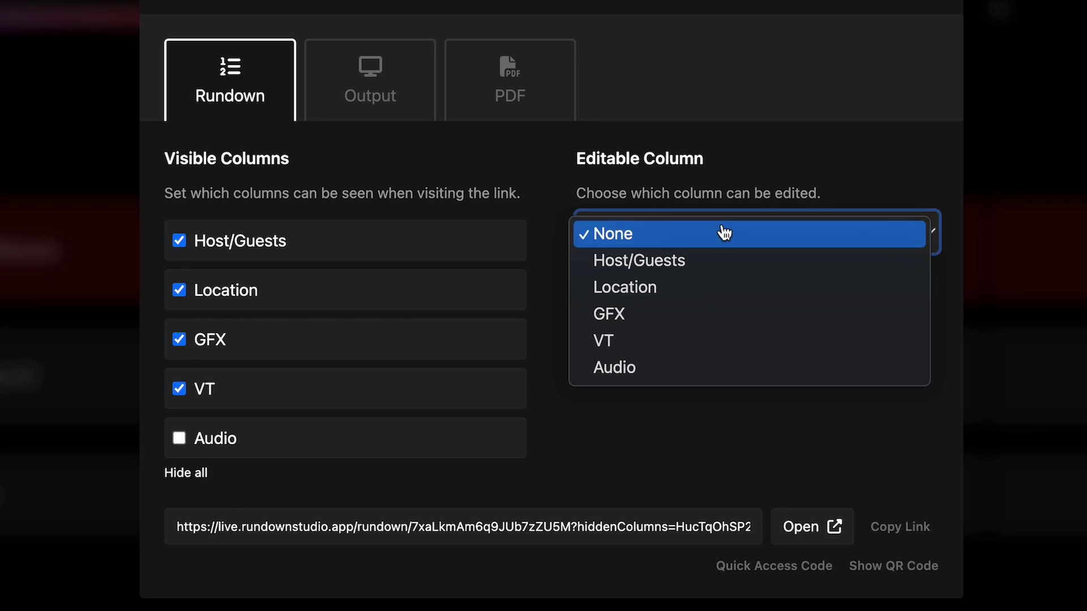
left_click(654, 318)
left_click(905, 535)
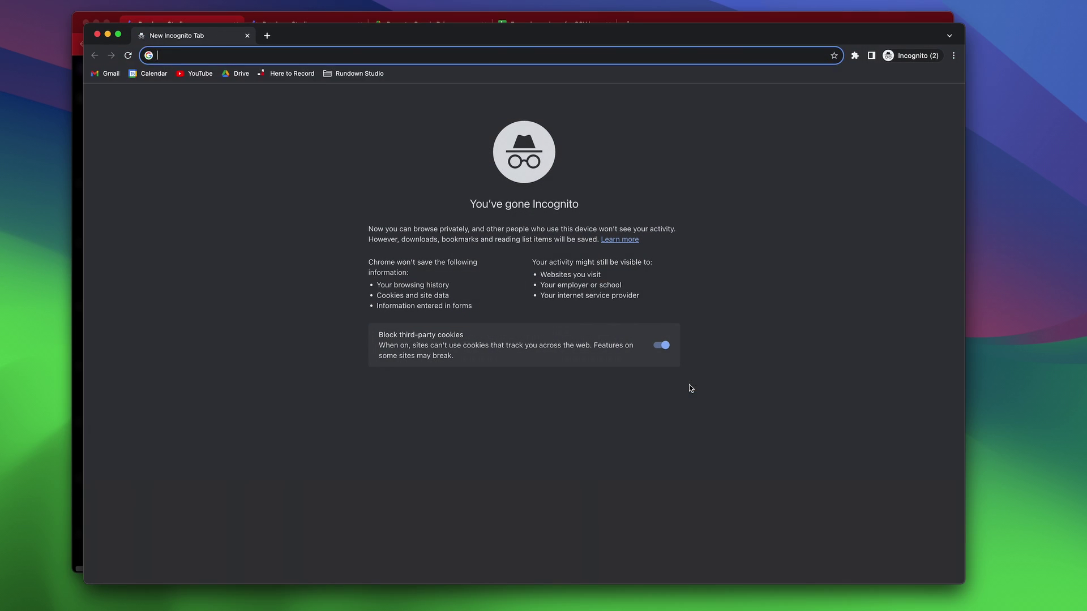
key("super+v")
key("Return")
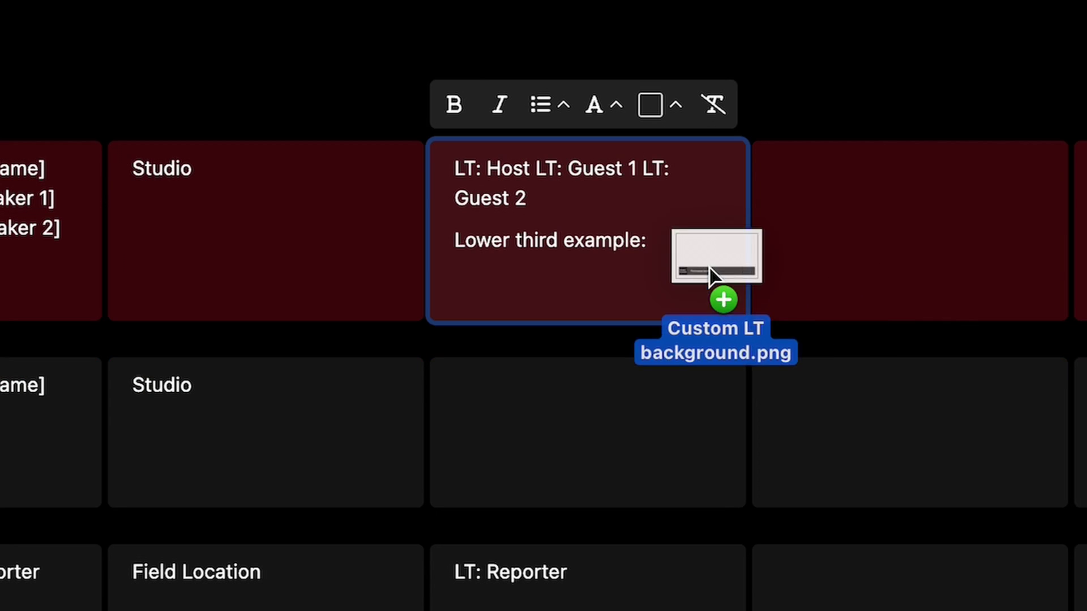
Drop Custom LT background.png into the Opening and Welcome GFX cell after 'Lower third example:'.
left_click_drag(710, 272, 543, 272)
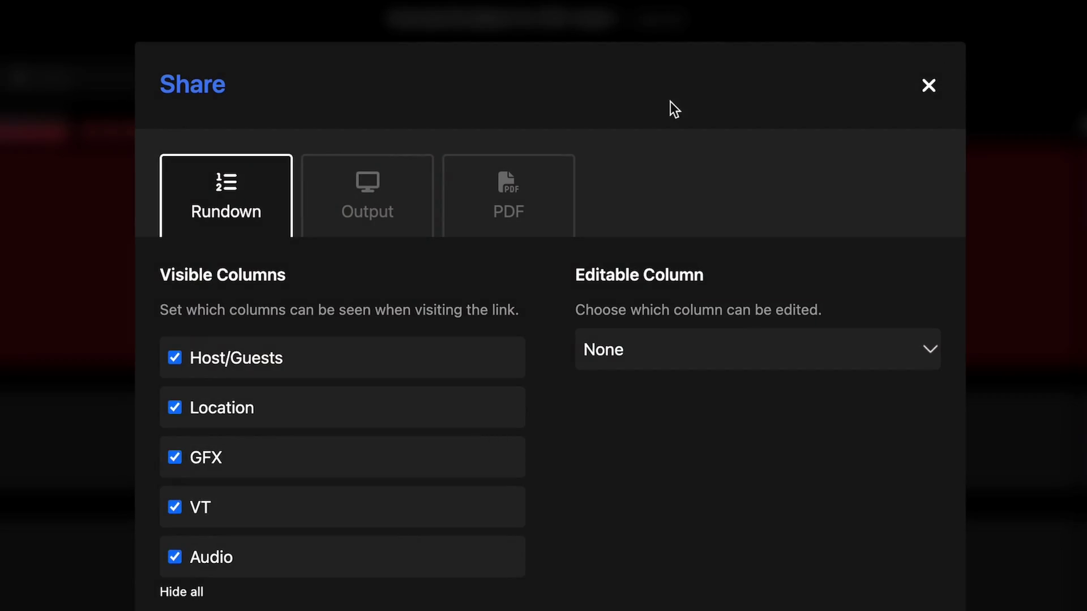
Choose the large timer with current cue title output layout and copy the output link.
left_click(381, 219)
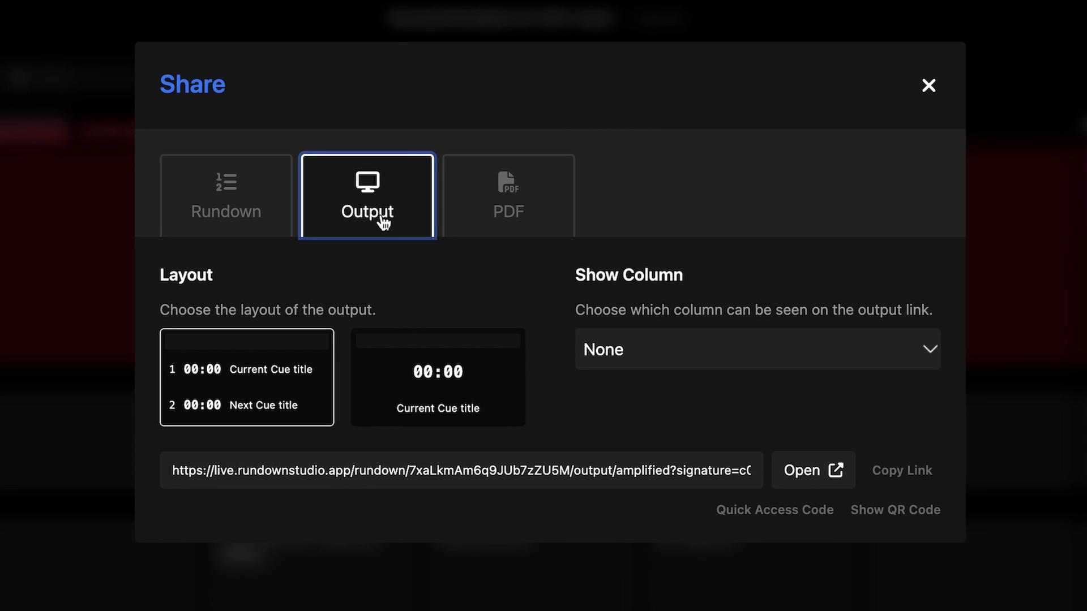
left_click(469, 378)
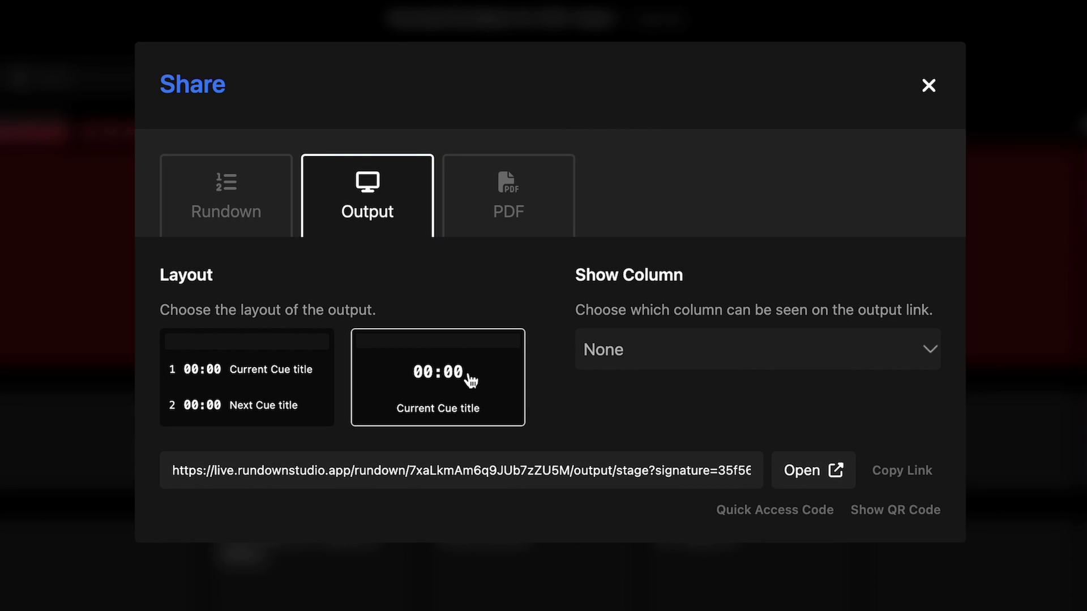
left_click(916, 472)
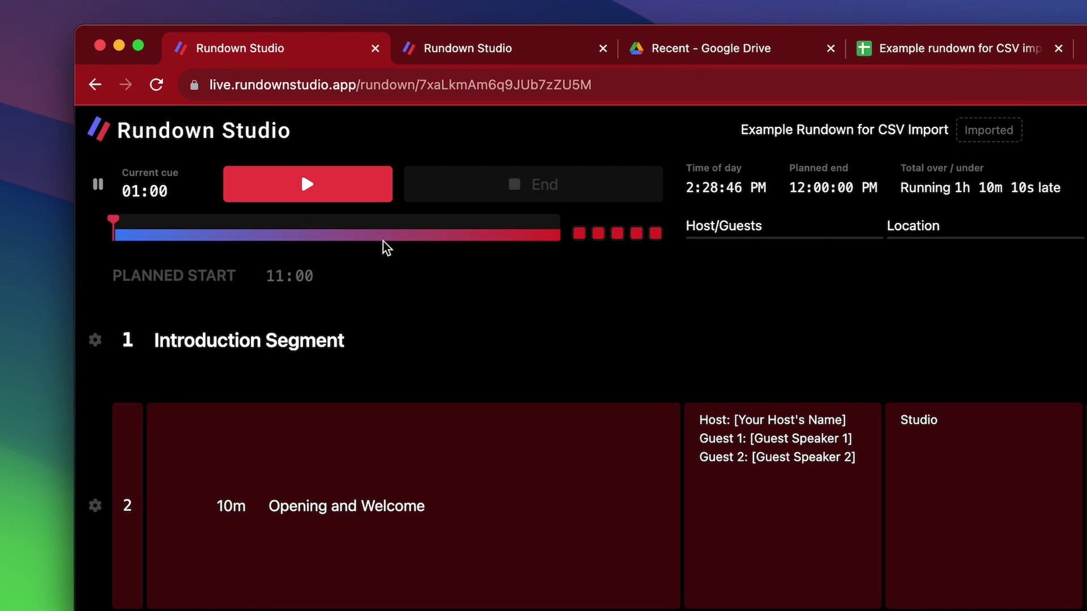
Start the show running and make cue 7, Pre-recorded Video #1, the live cue.
left_click(334, 194)
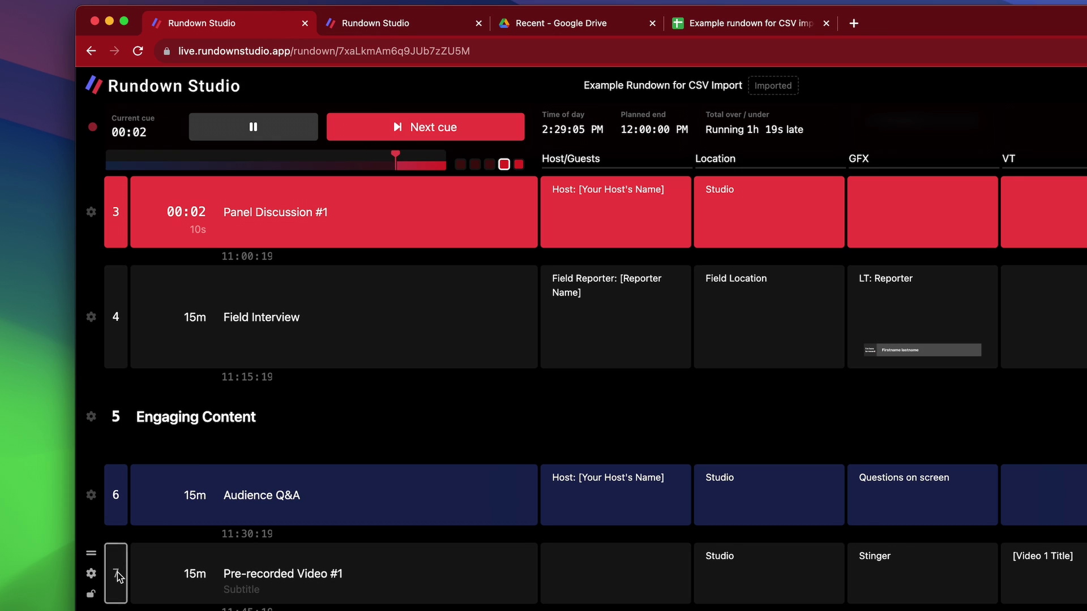
left_click(492, 130)
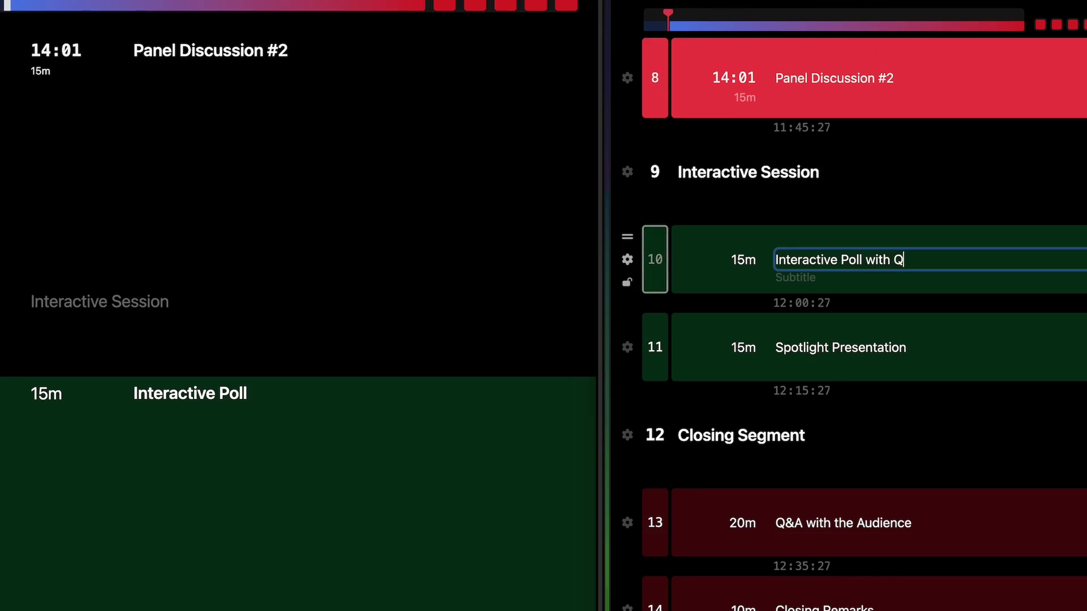
Commit the 'Interactive Poll with Q&A' title and move 'Q&A with the Audience' up to cue 10.
key("Return")
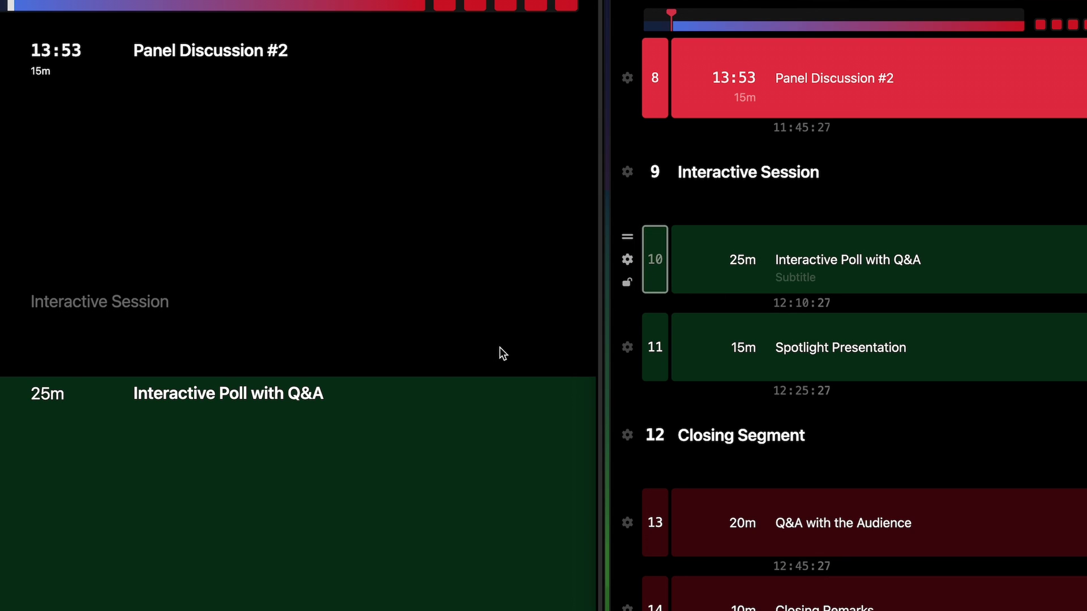
left_click_drag(627, 500, 644, 234)
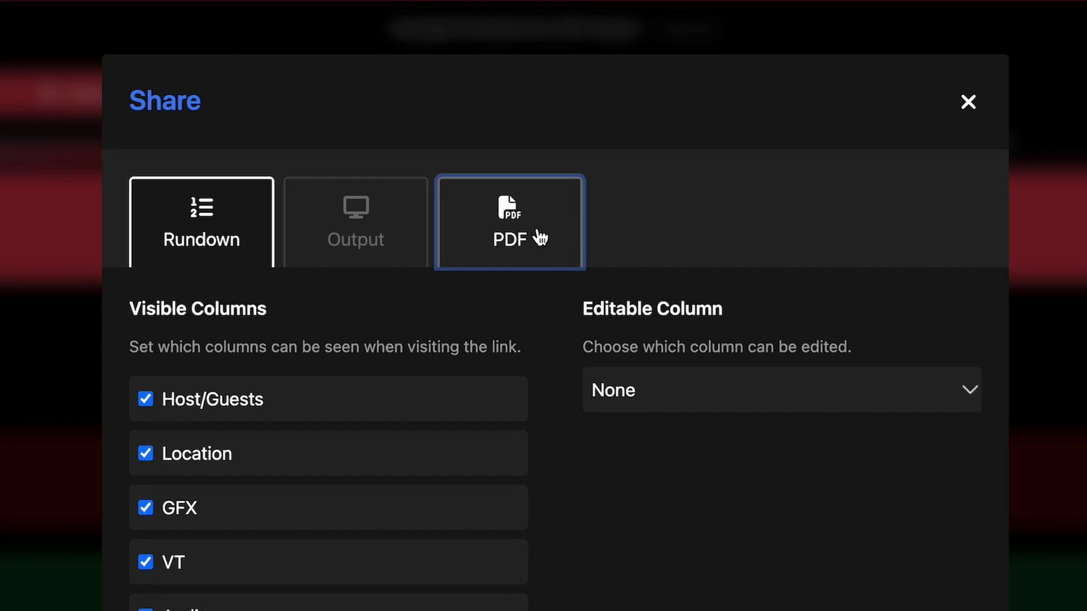
Download the rundown as a landscape PDF and review the cues in it.
left_click(540, 239)
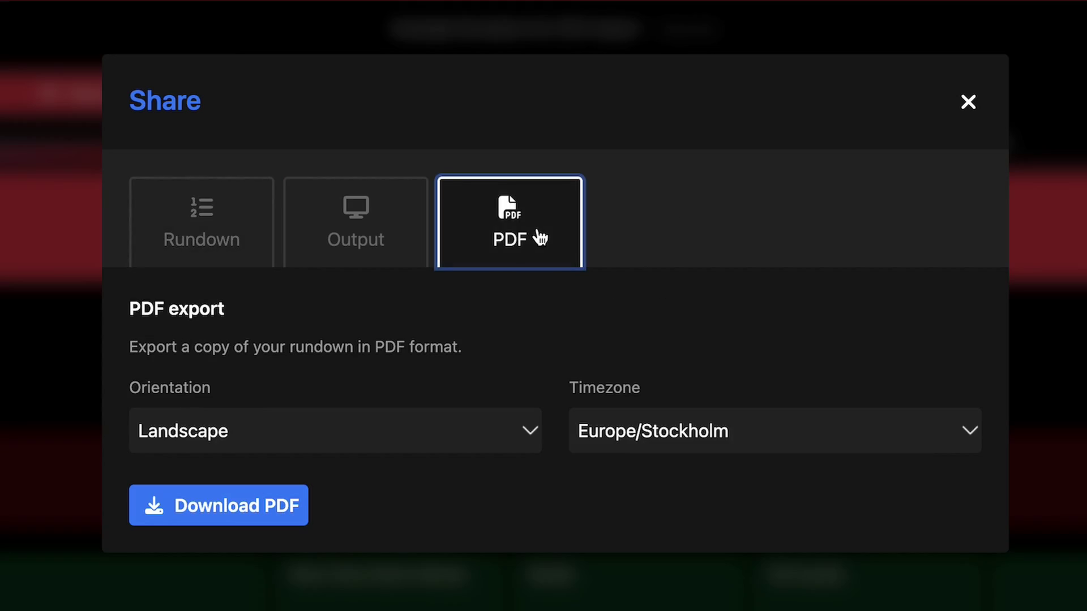
left_click(353, 433)
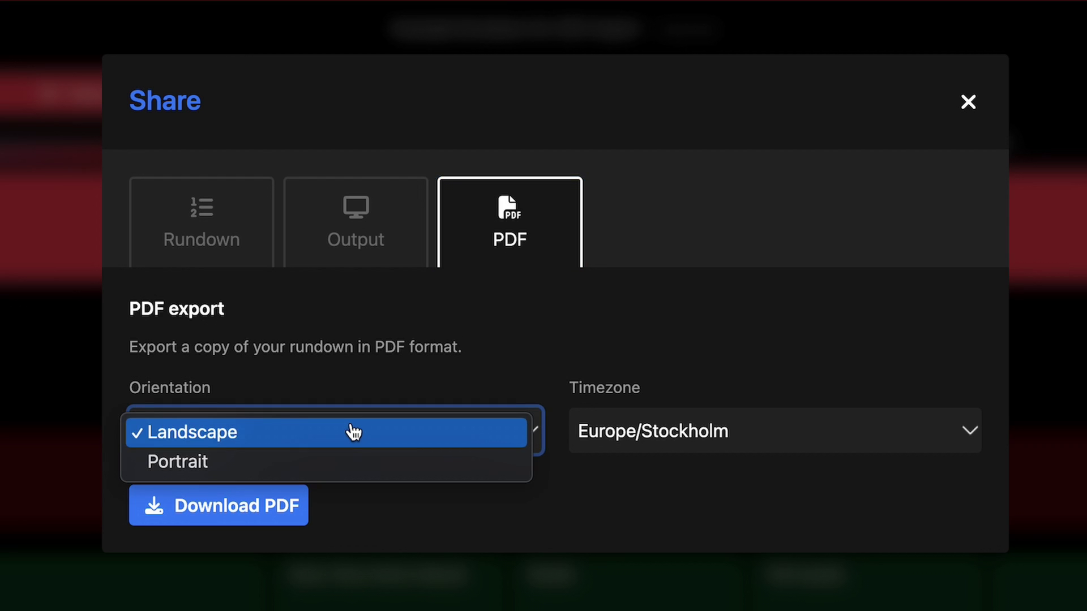
left_click(311, 433)
left_click(249, 516)
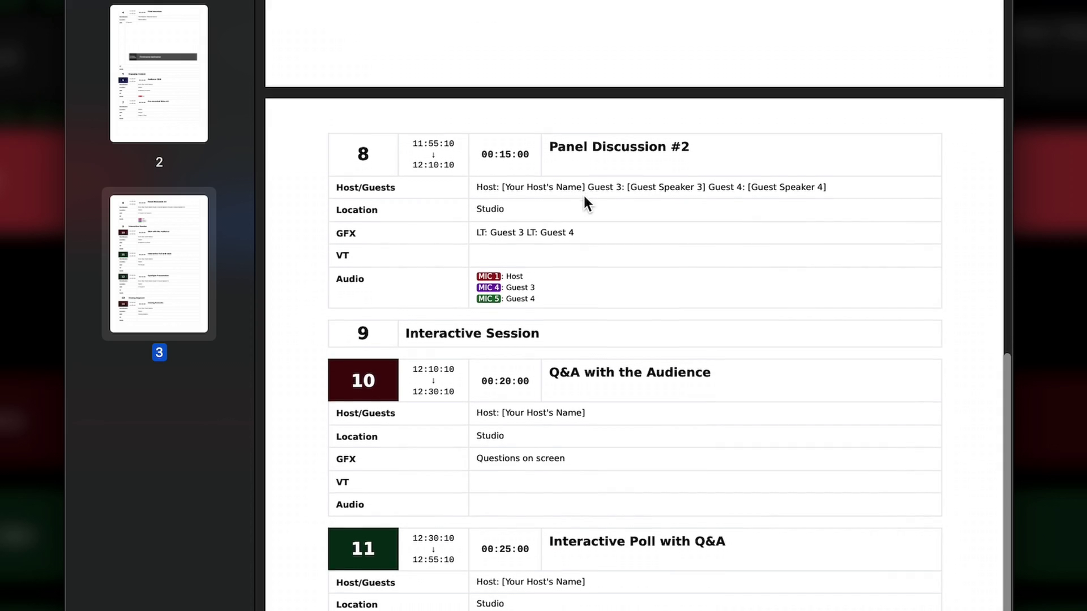
scroll(582, 192, "down", 4)
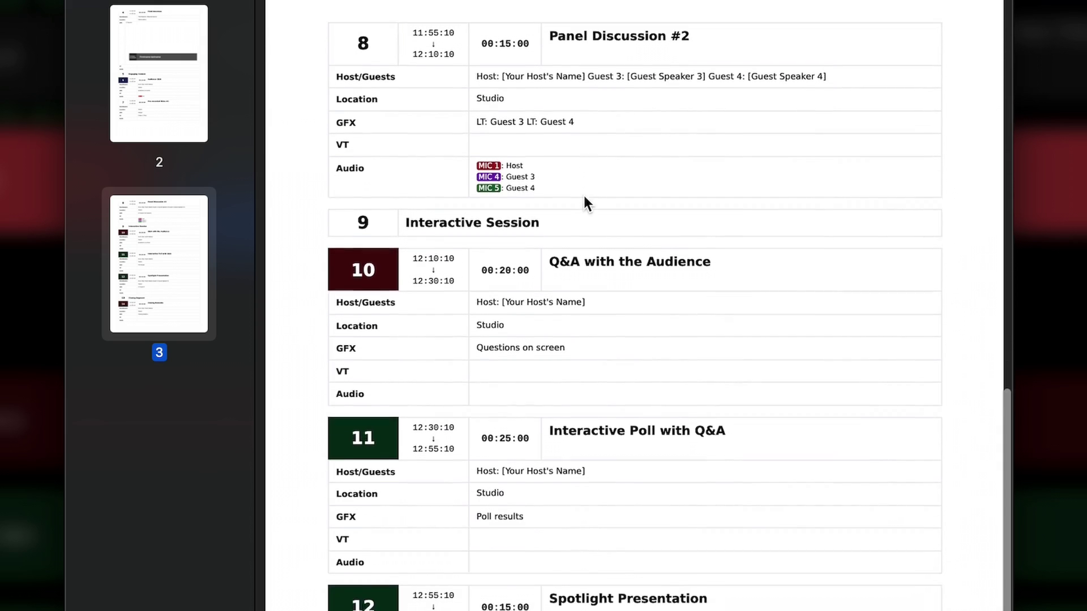
scroll(583, 195, "down", 4)
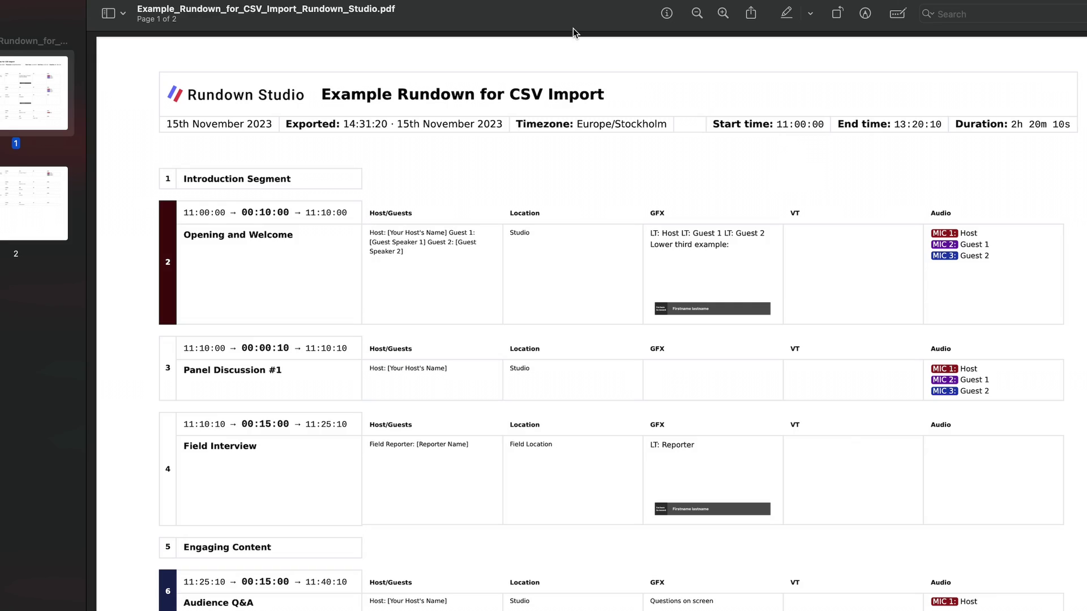
scroll(504, 327, "down", 3)
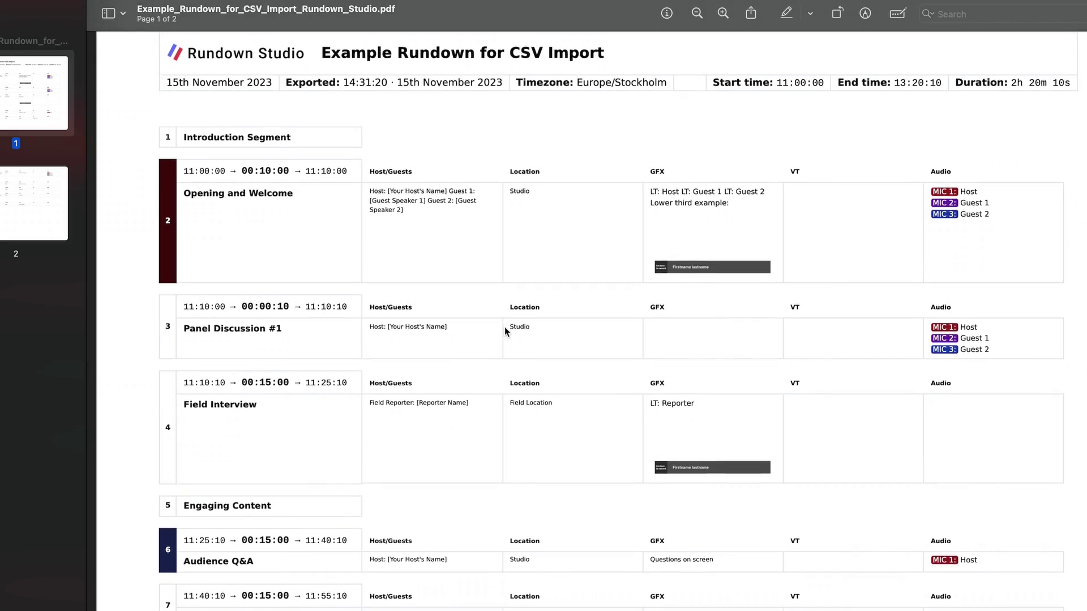
scroll(504, 327, "down", 5)
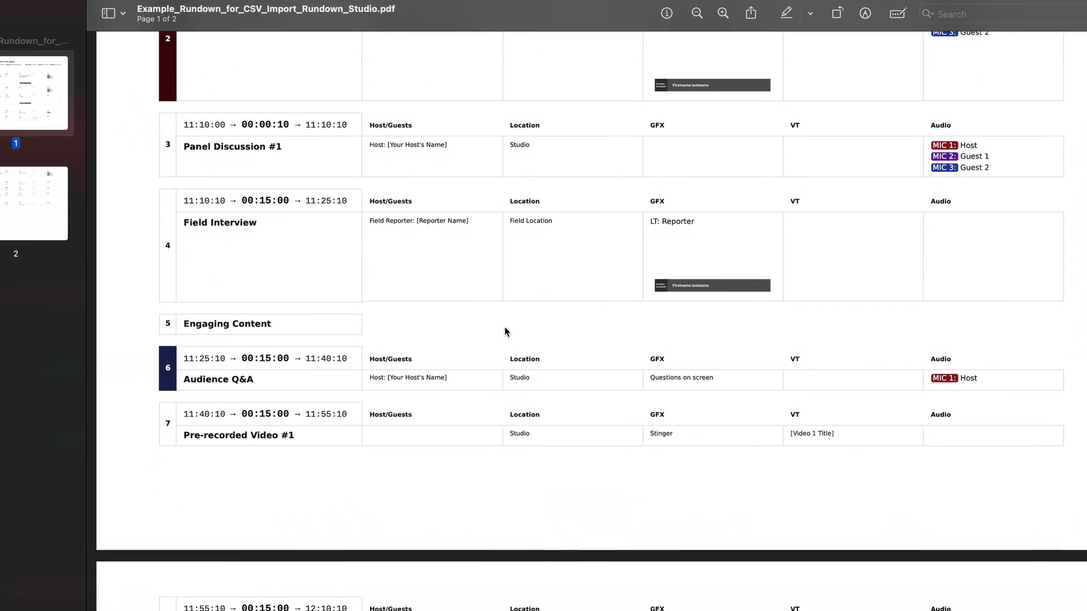
scroll(504, 327, "down", 3)
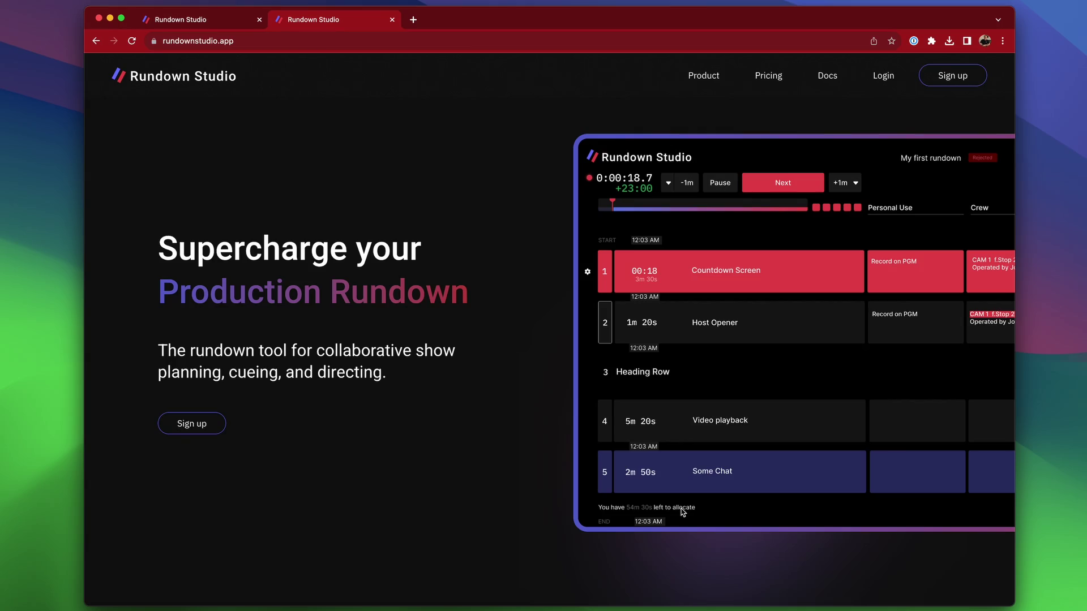
scroll(682, 511, "down", 8)
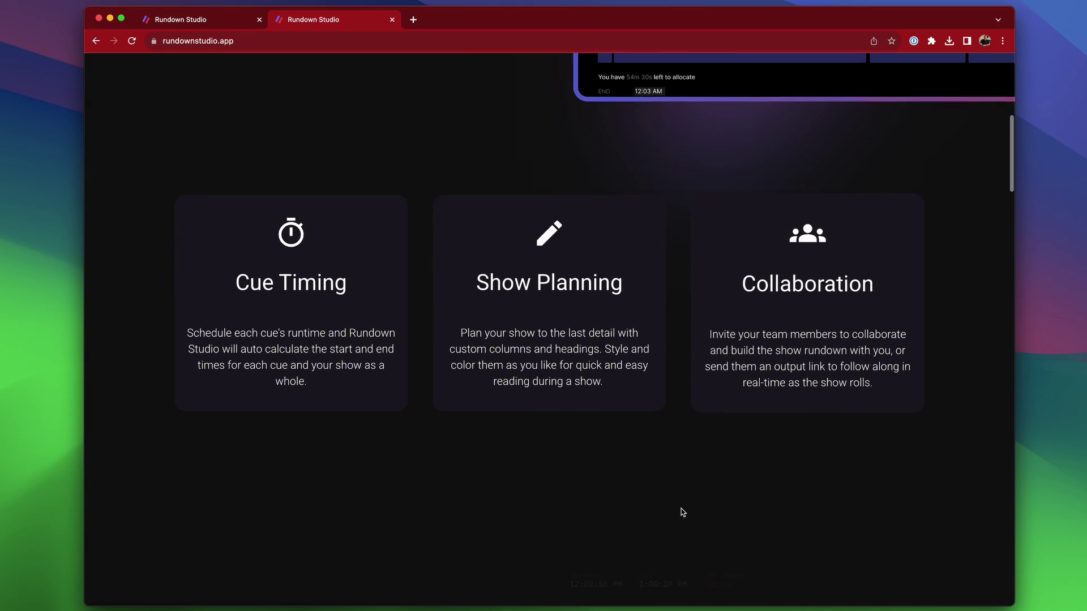
scroll(682, 511, "down", 13)
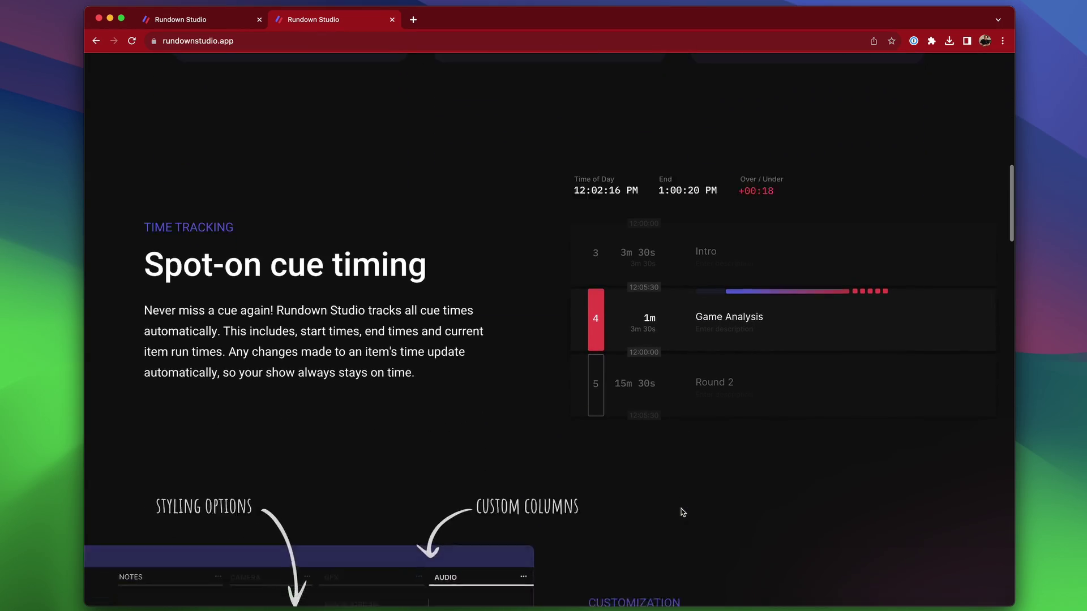
scroll(680, 508, "down", 5)
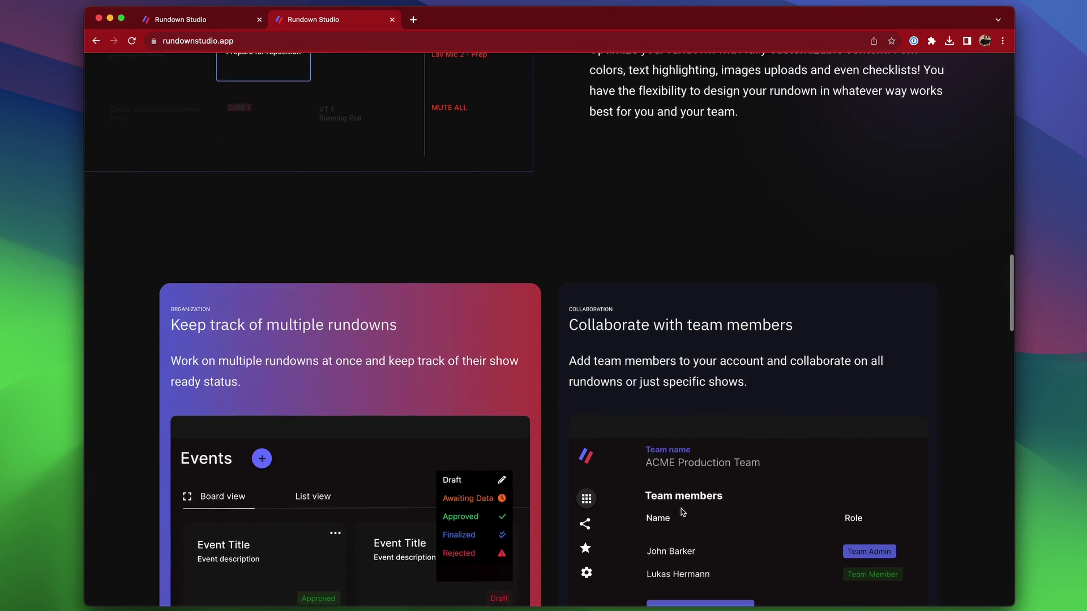
scroll(682, 511, "down", 5)
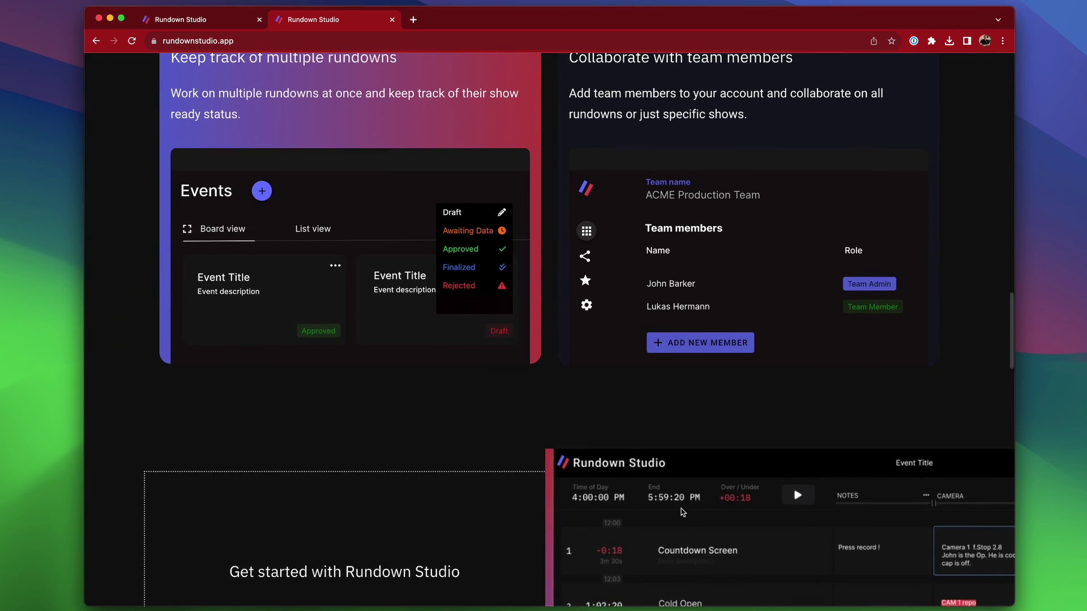
scroll(682, 511, "up", 20)
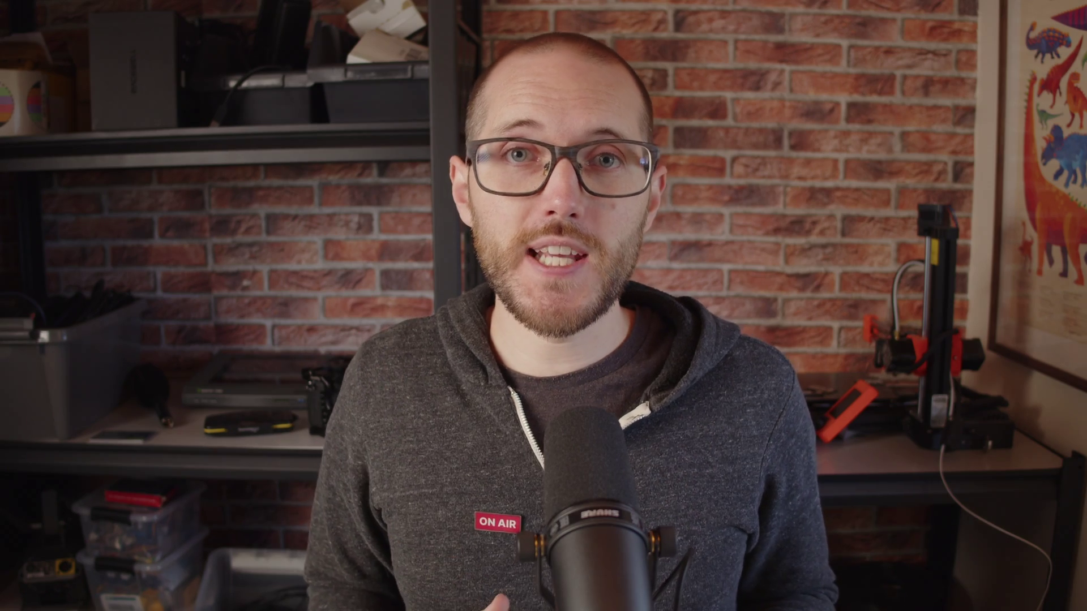